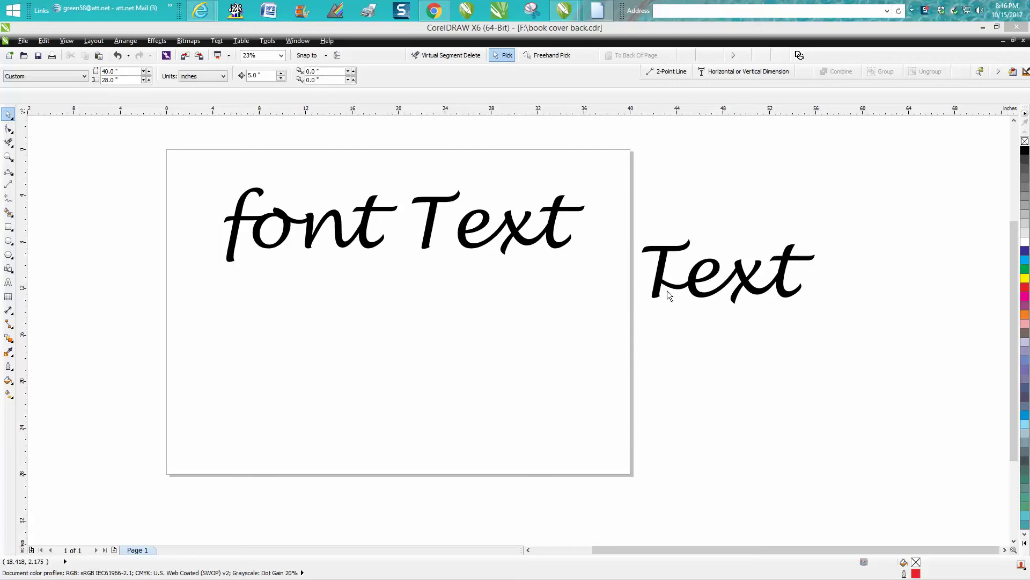
# Zoom in on the cursive 'font Text' words and select the lettering
pyautogui.click(6, 156)
pyautogui.moveTo(199, 168); pyautogui.dragTo(646, 387)
pyautogui.press('space')
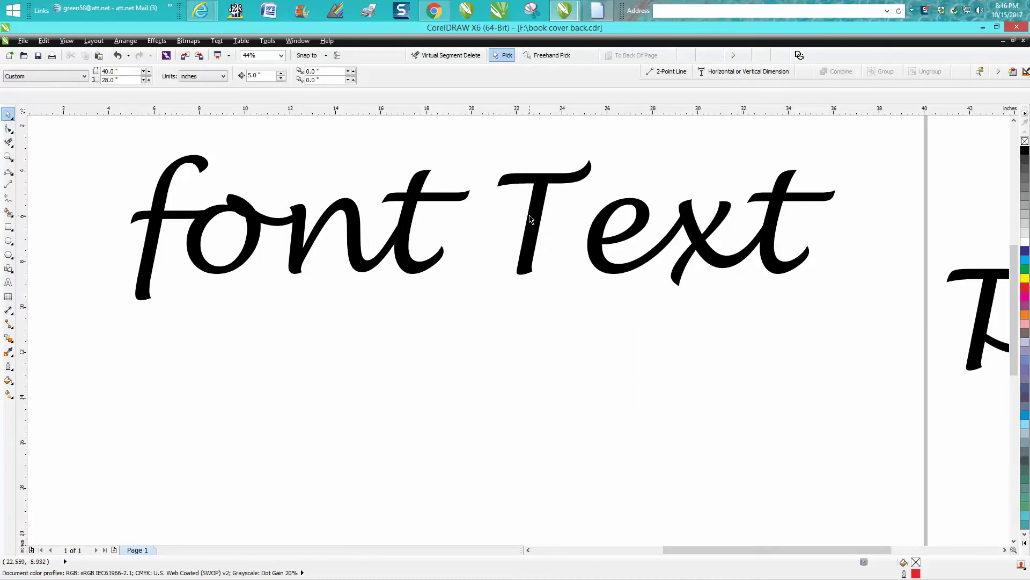
pyautogui.click(531, 219)
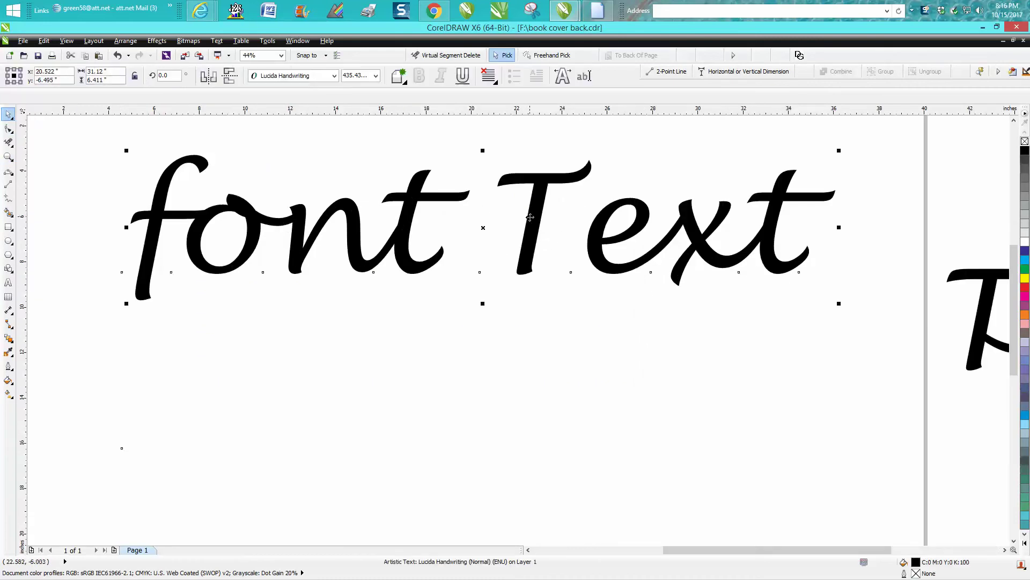
# Remove the fill from 'font Text' and give it a red outline
pyautogui.click(1024, 142)
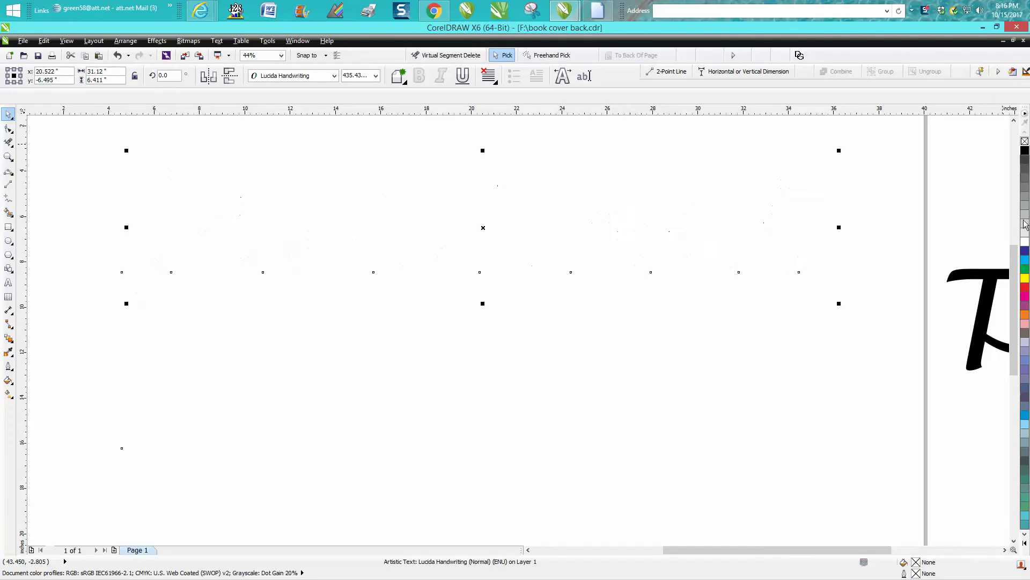
pyautogui.rightClick(1025, 287)
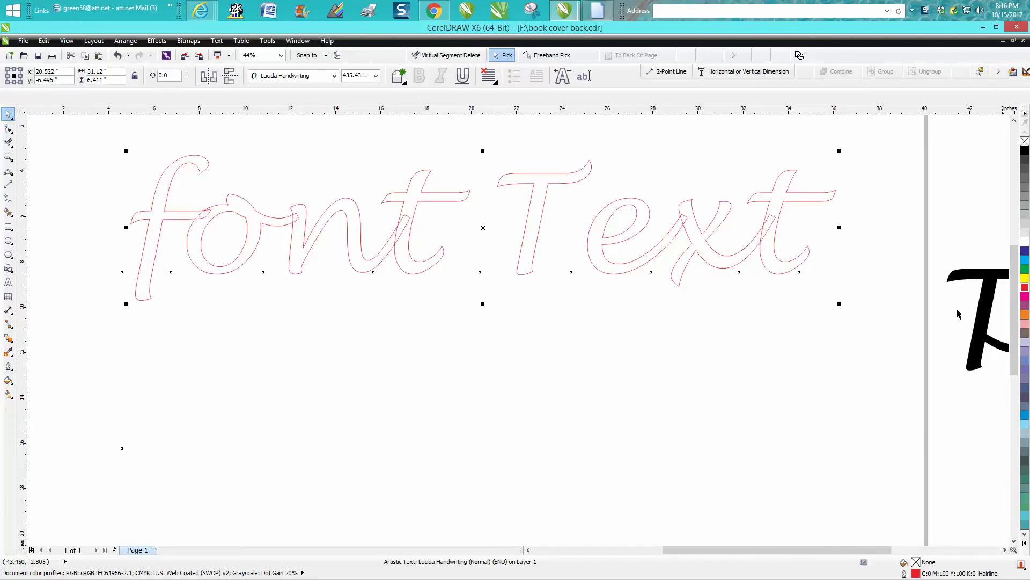
pyautogui.click(746, 329)
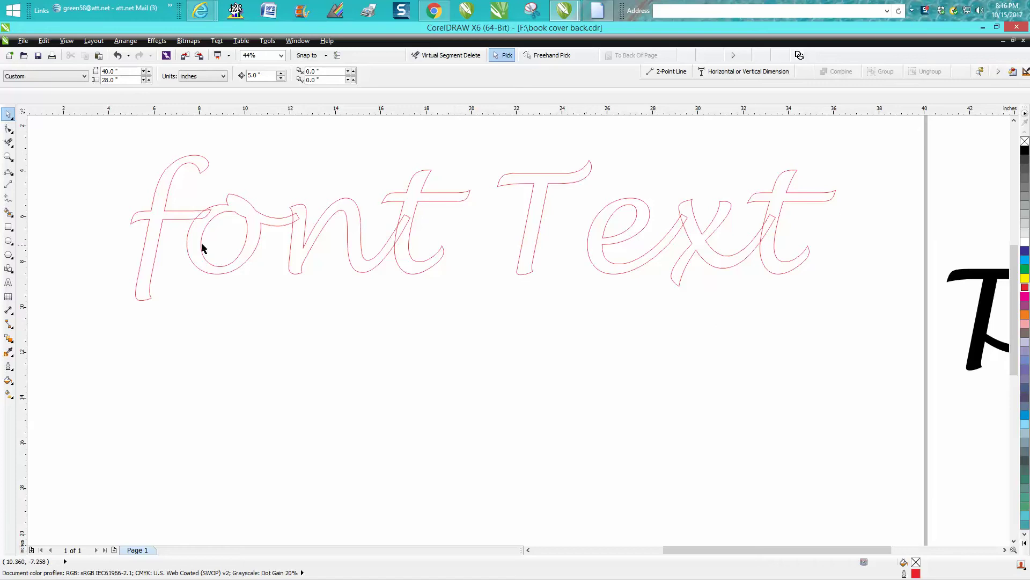
# Select the word 'Text', then just its letter e
pyautogui.click(165, 182)
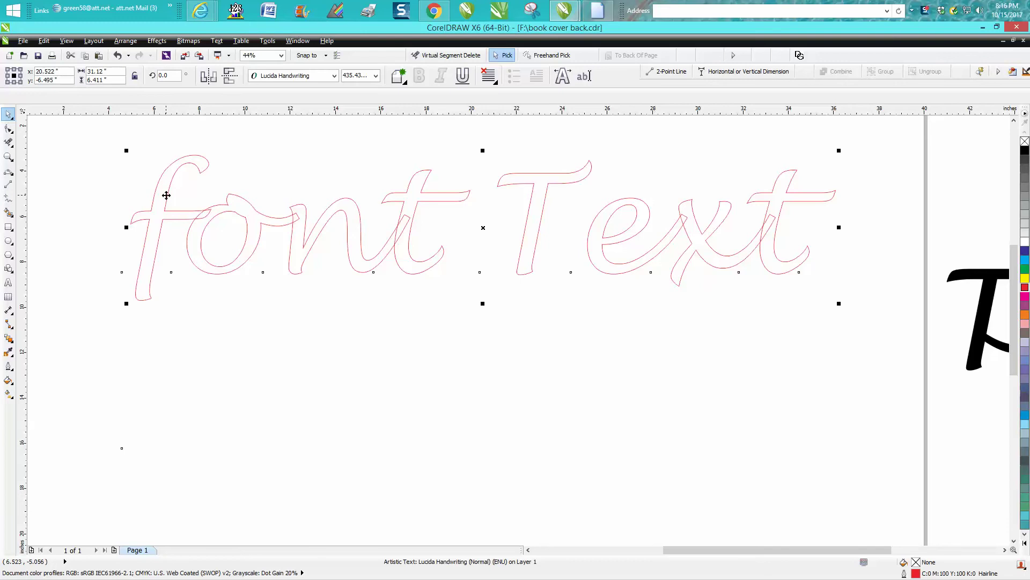
pyautogui.click(526, 281)
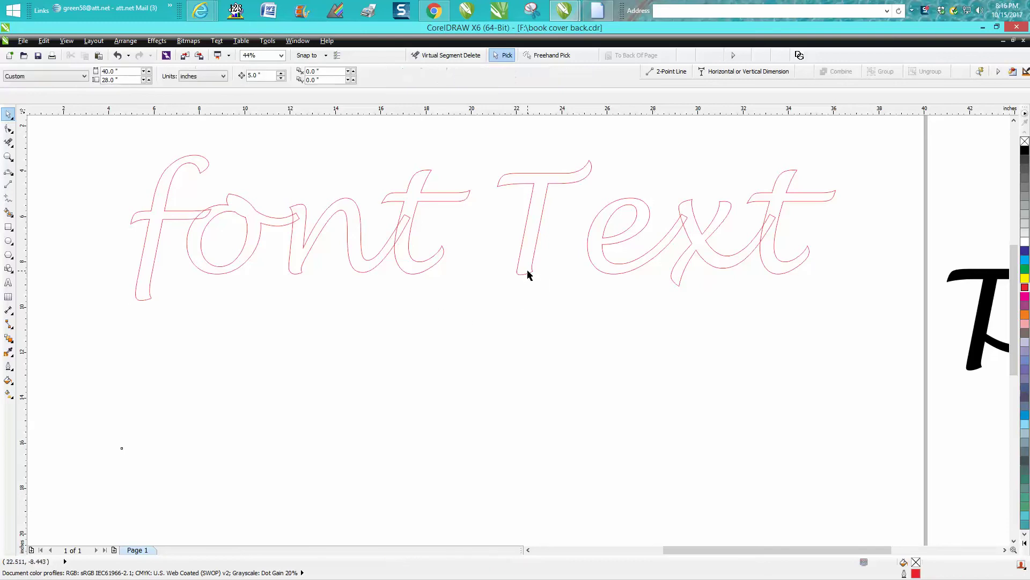
pyautogui.click(528, 272)
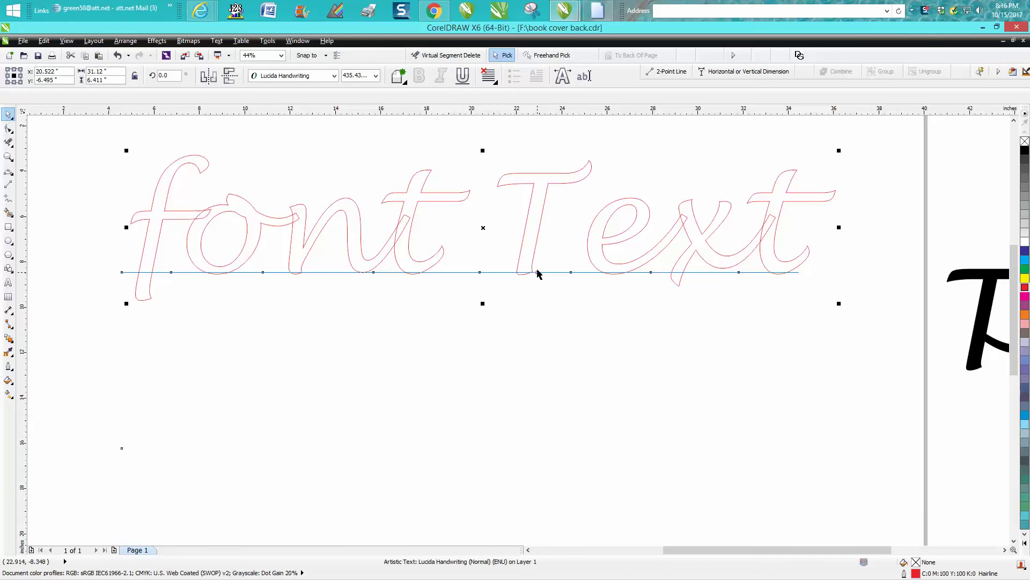
pyautogui.click(536, 268)
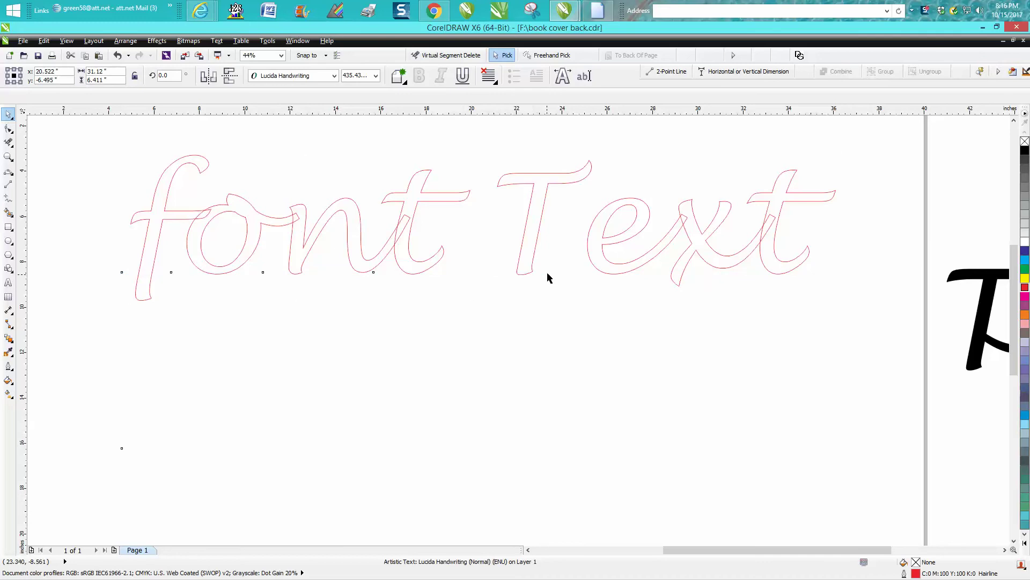
pyautogui.click(534, 246)
pyautogui.click(600, 275)
# Zoom in on the word 'Text' and pick out its single e character with the Shape tool
pyautogui.click(8, 156)
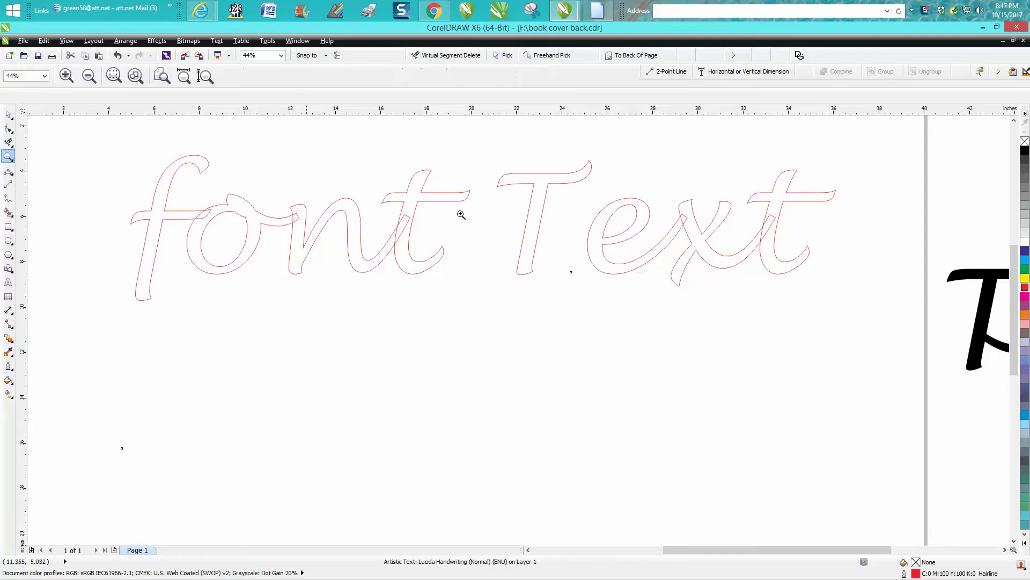
pyautogui.moveTo(496, 150); pyautogui.dragTo(661, 341)
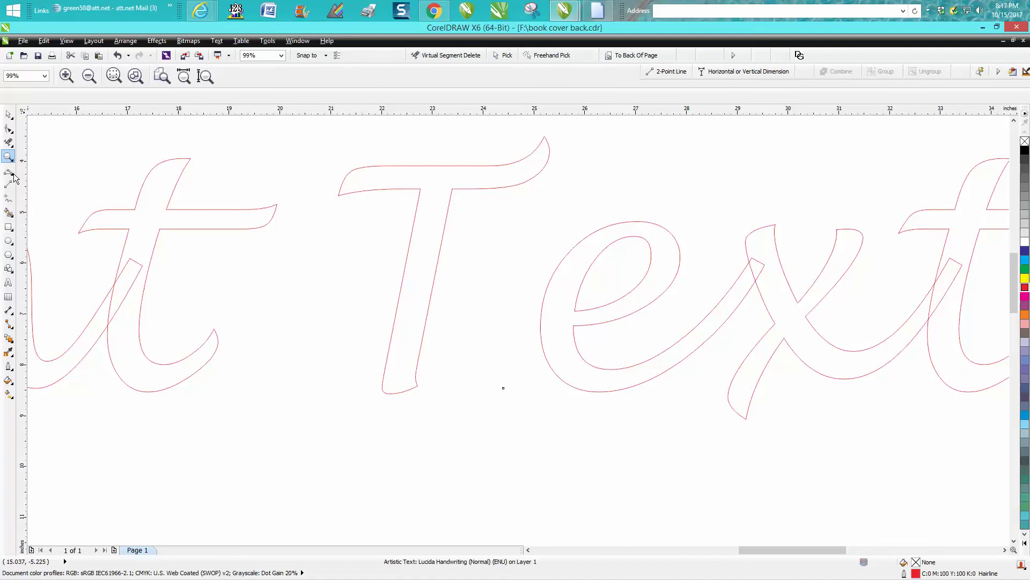
pyautogui.click(8, 129)
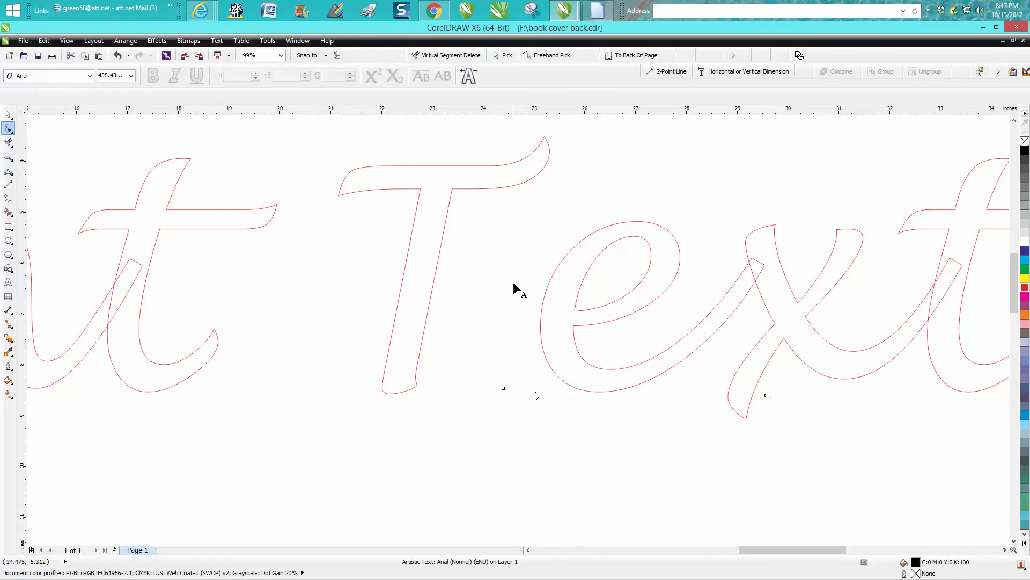
pyautogui.click(546, 296)
pyautogui.click(9, 113)
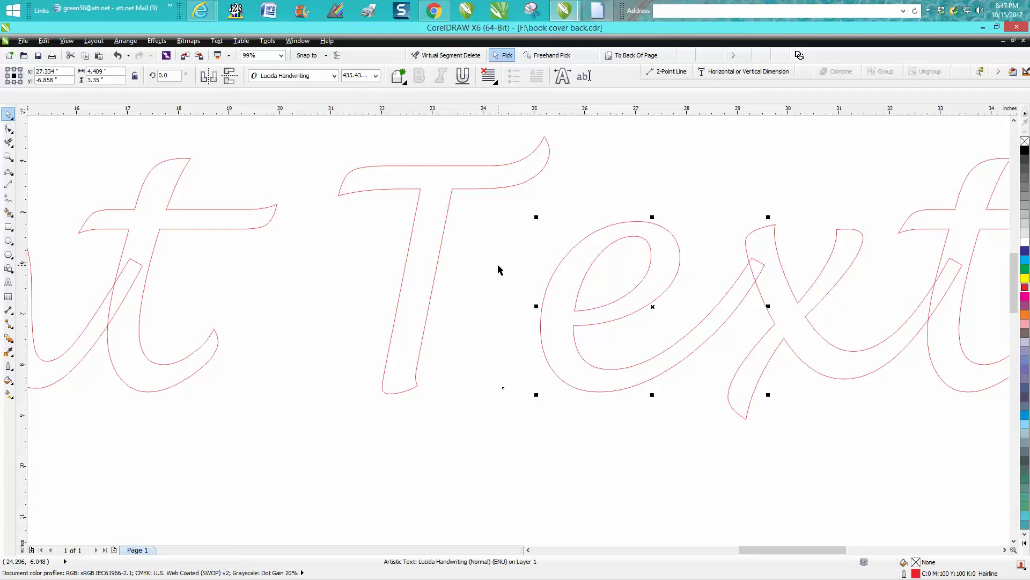
pyautogui.click(8, 130)
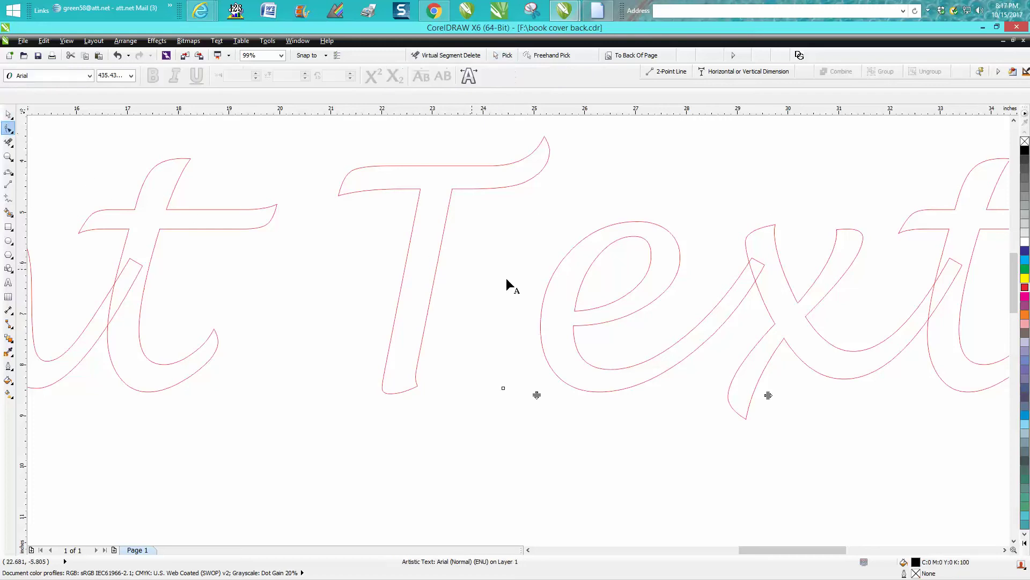
pyautogui.click(545, 292)
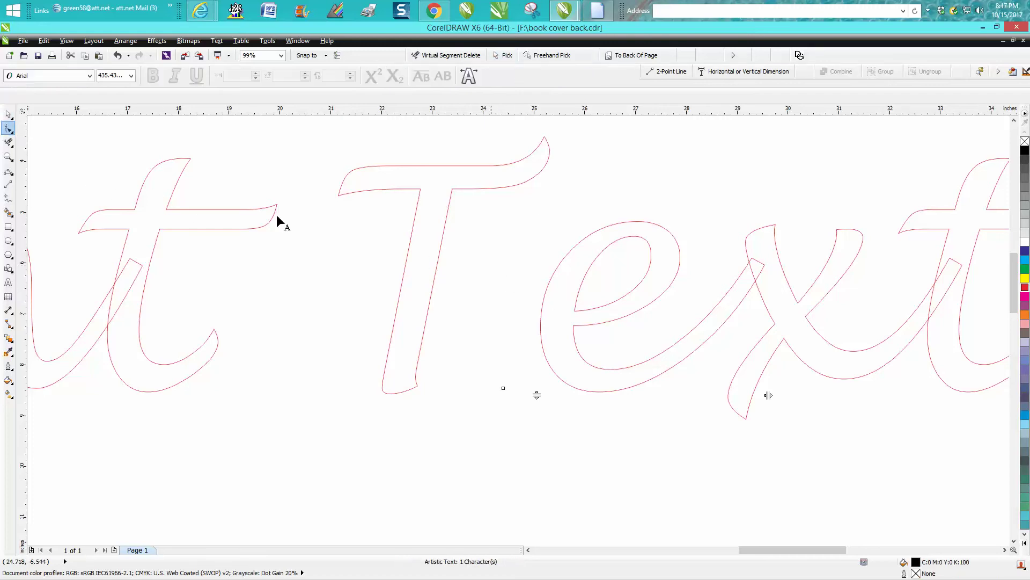
pyautogui.click(9, 113)
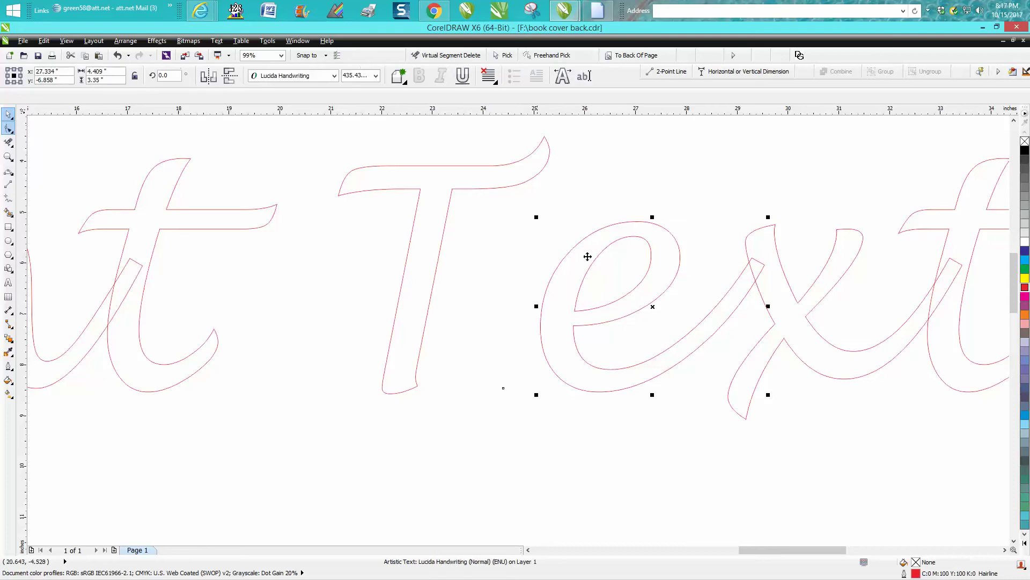
# Convert the separate e and T letters to curves via Arrange > Convert To Curves
pyautogui.click(128, 41)
pyautogui.click(156, 232)
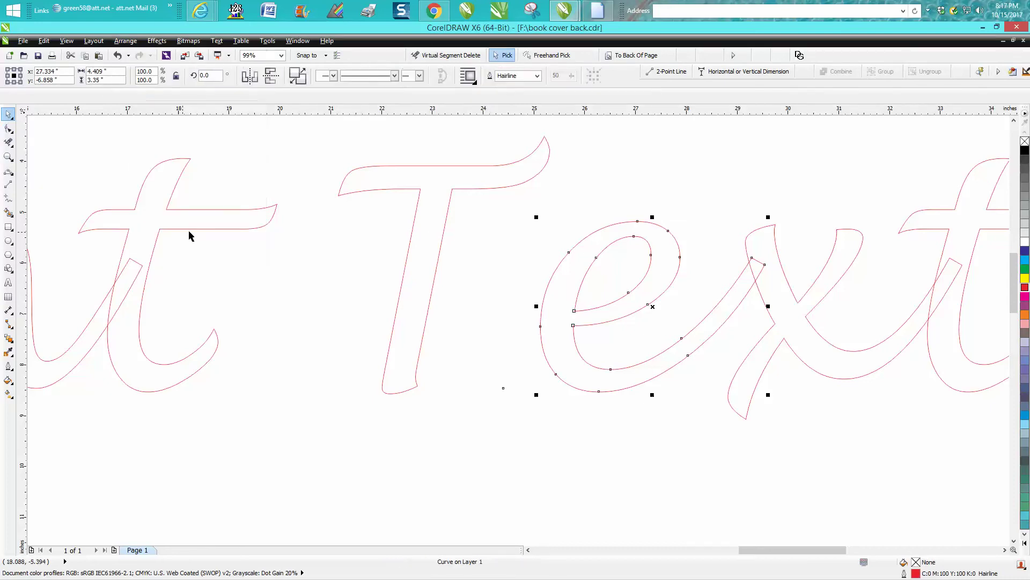
pyautogui.click(391, 189)
pyautogui.click(127, 42)
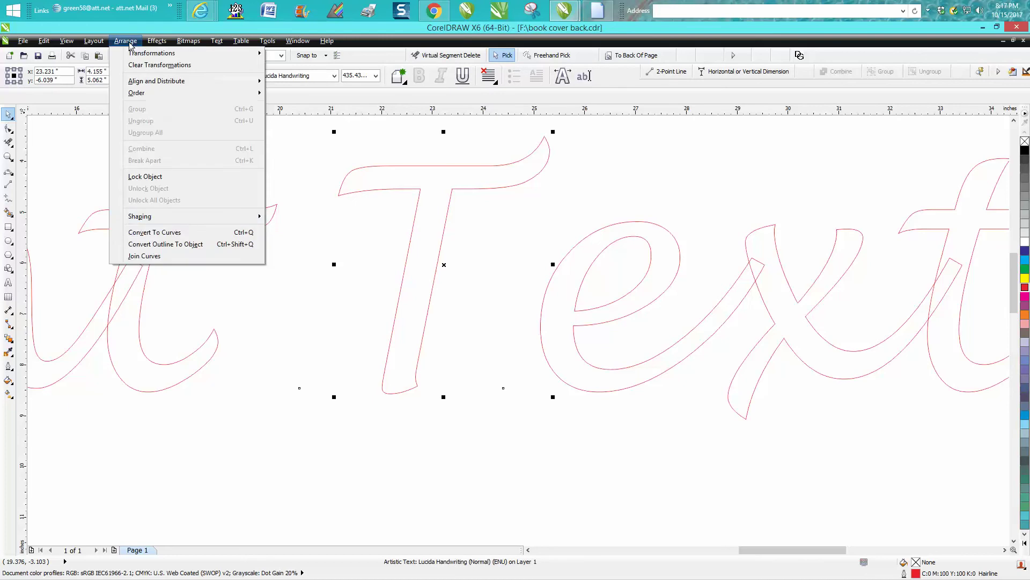
pyautogui.click(180, 232)
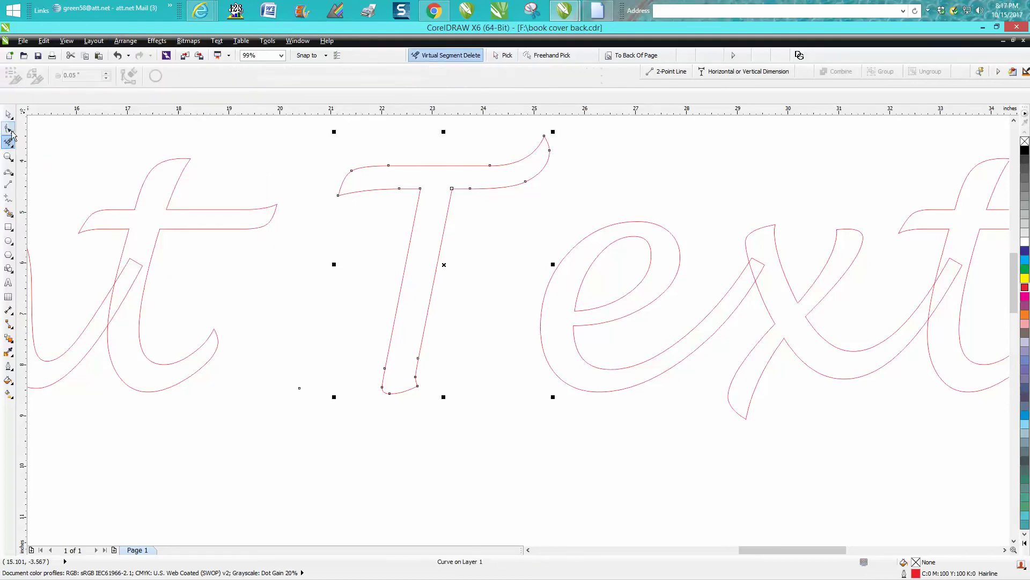
pyautogui.click(8, 129)
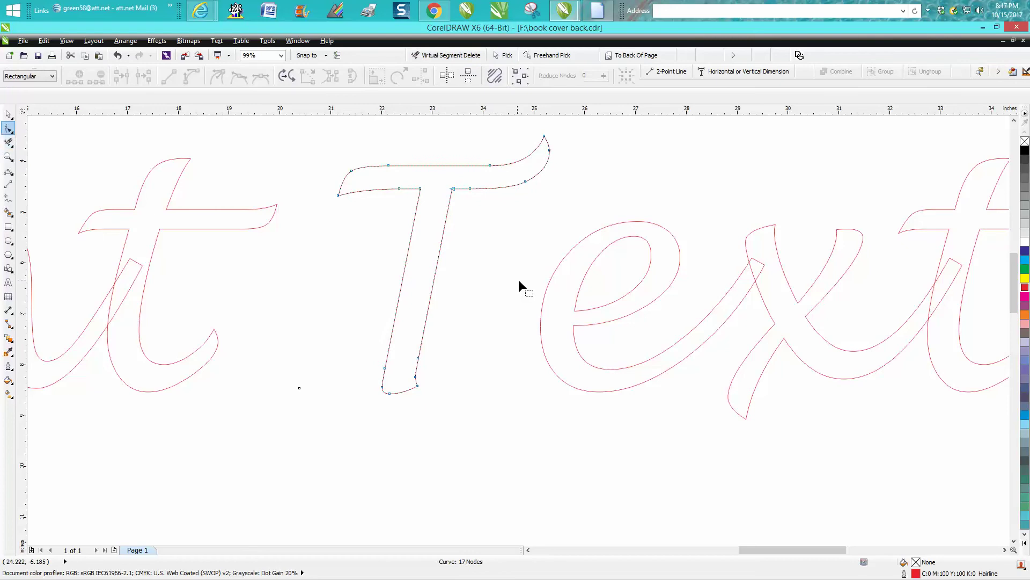
# Zoom in on the e's bowl and add three nodes to its outer curve
pyautogui.click(542, 311)
pyautogui.click(9, 157)
pyautogui.moveTo(498, 280); pyautogui.dragTo(675, 382)
pyautogui.click(9, 128)
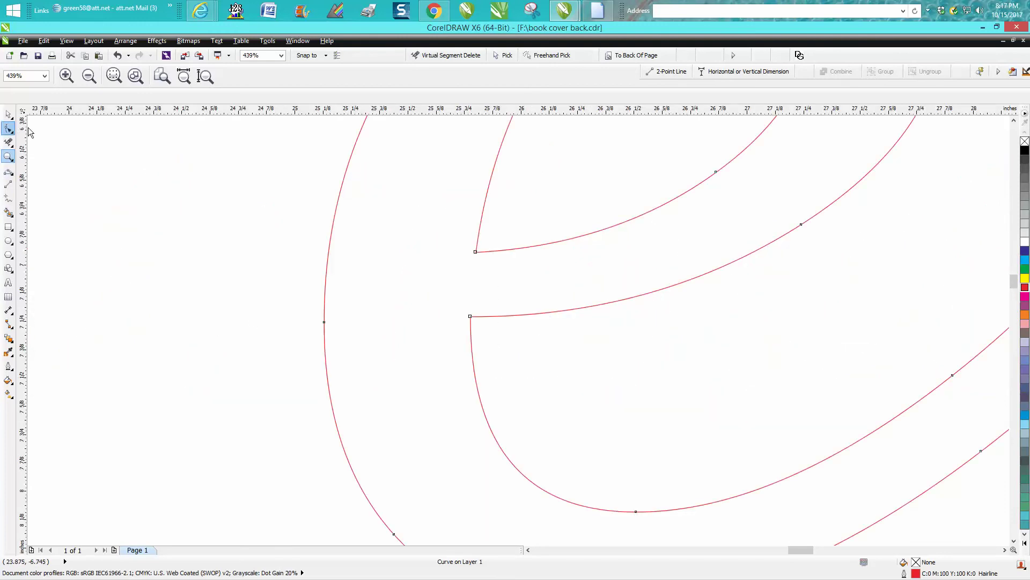
pyautogui.doubleClick(324, 325)
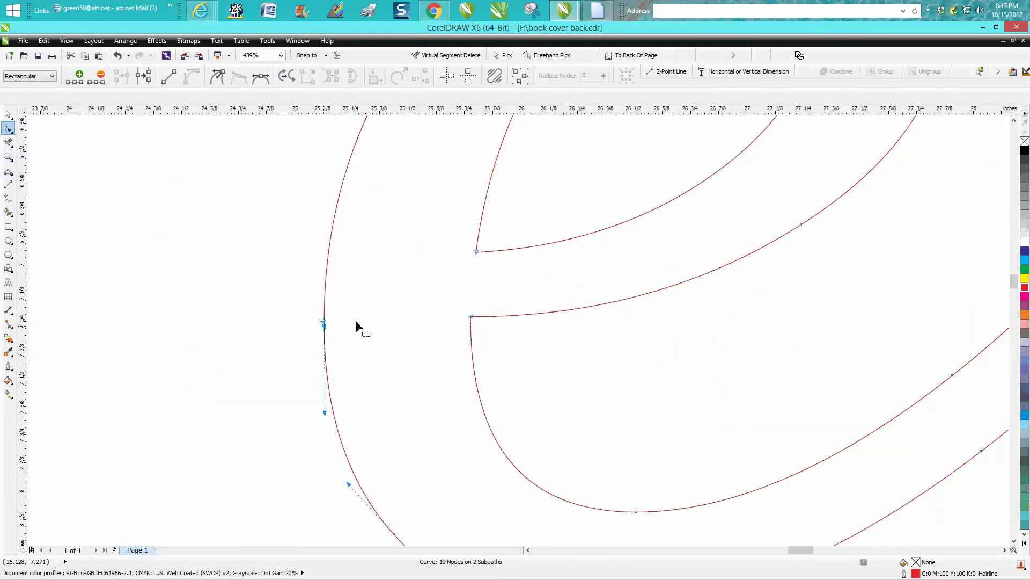
pyautogui.doubleClick(330, 244)
pyautogui.click(331, 238)
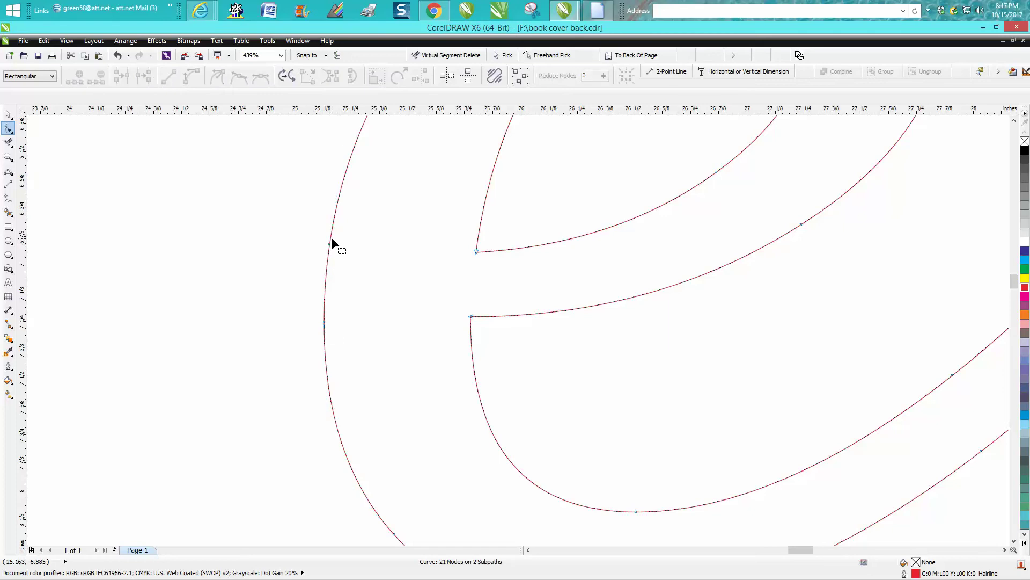
pyautogui.doubleClick(331, 237)
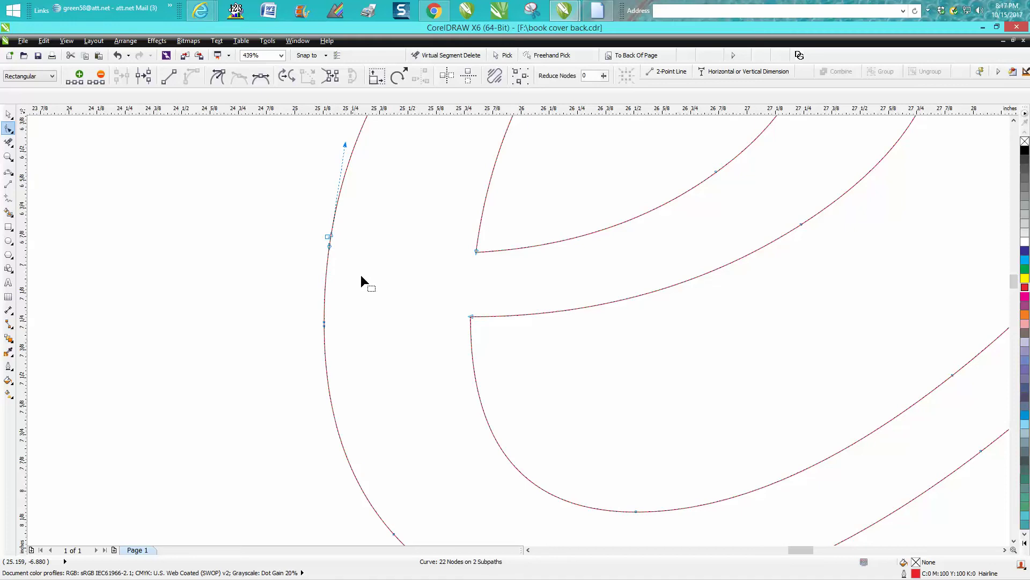
# Zoom out, then zoom in on the left part of the e
pyautogui.click(8, 156)
pyautogui.rightClick(293, 236)
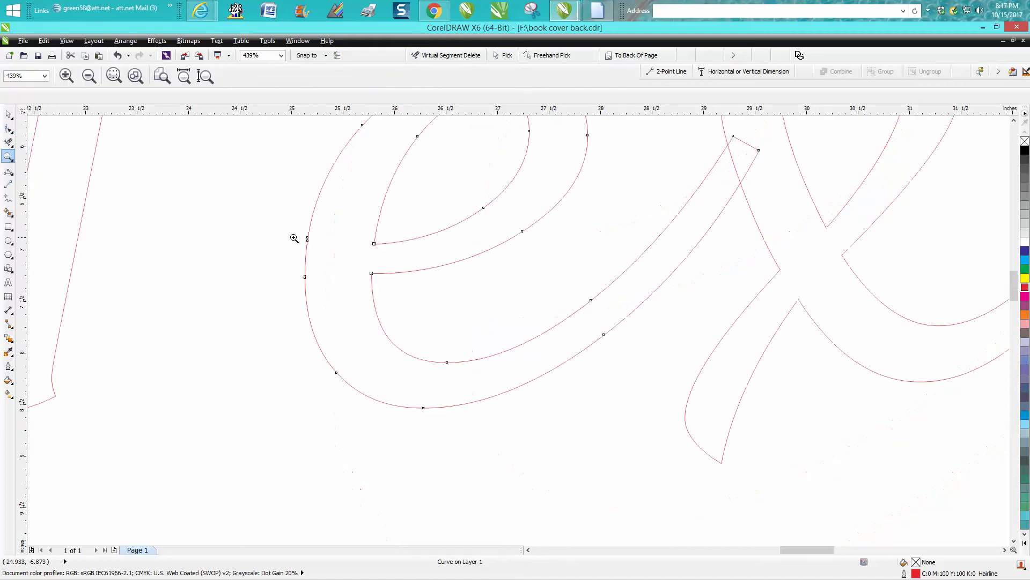
pyautogui.moveTo(47, 212); pyautogui.dragTo(375, 309)
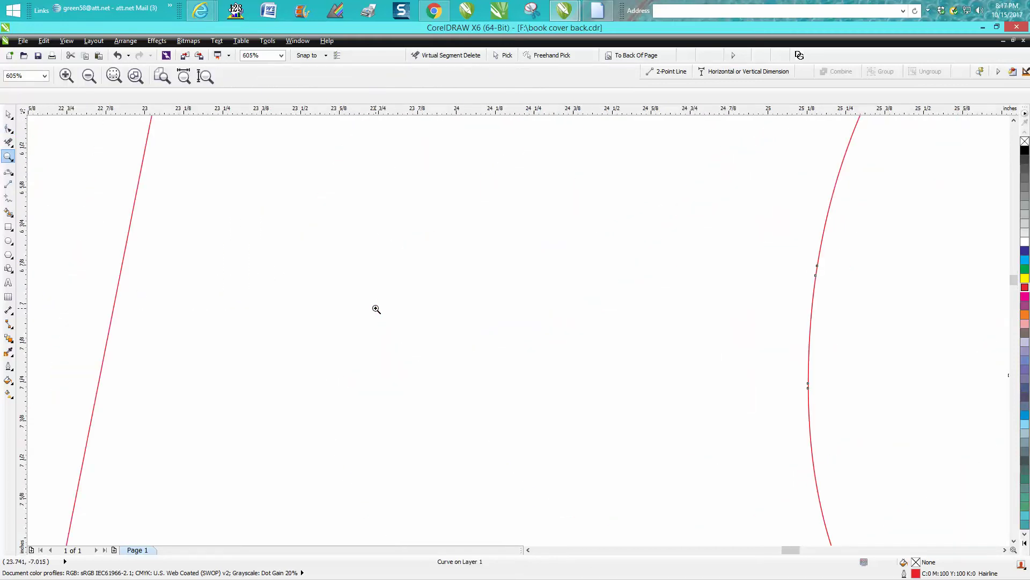
pyautogui.click(8, 129)
# Select the four corner nodes at the end of the bar reaching across the T
pyautogui.moveTo(828, 271); pyautogui.dragTo(41, 339)
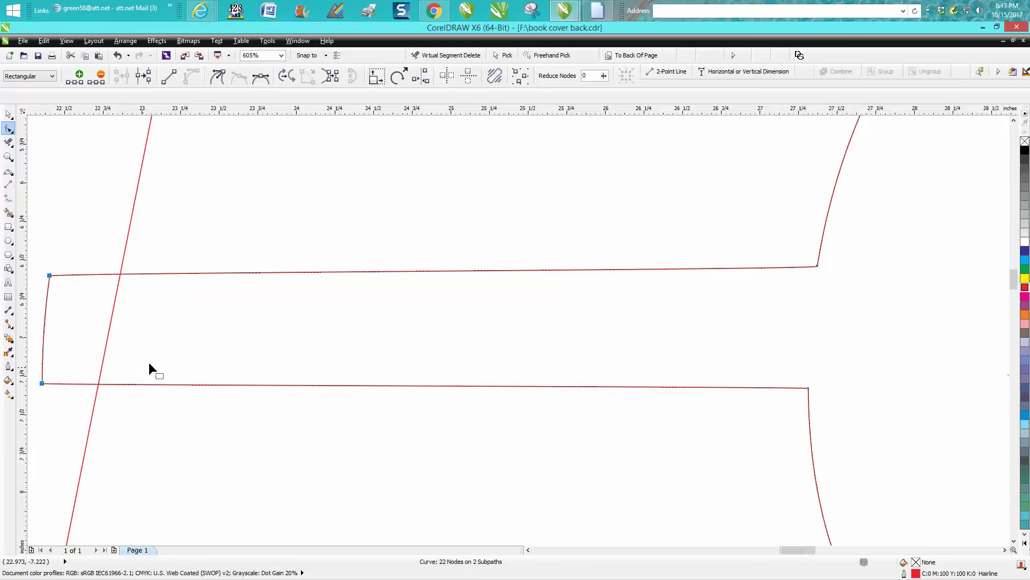
pyautogui.scroll(-2, 156, 361)
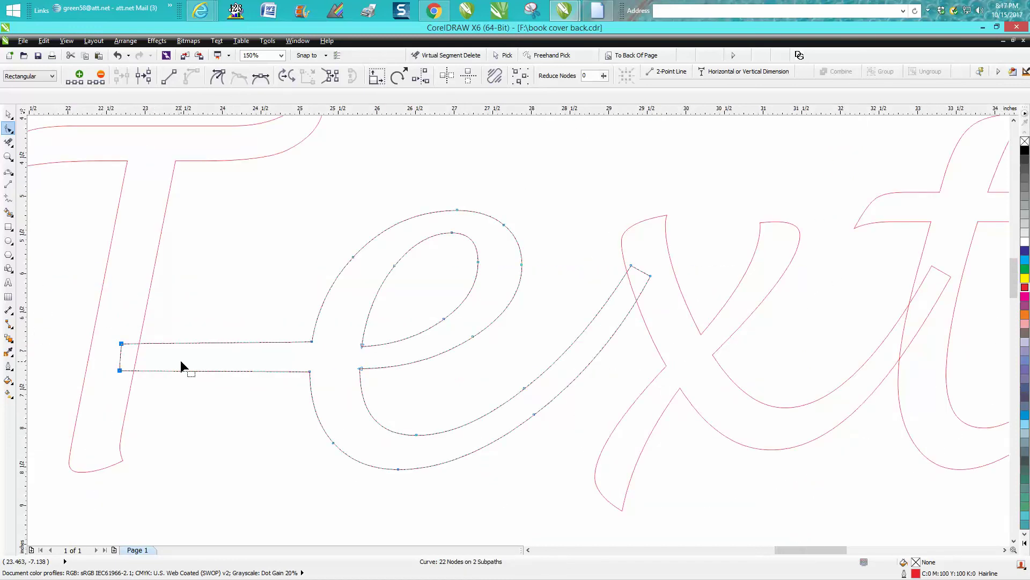
pyautogui.click(163, 314)
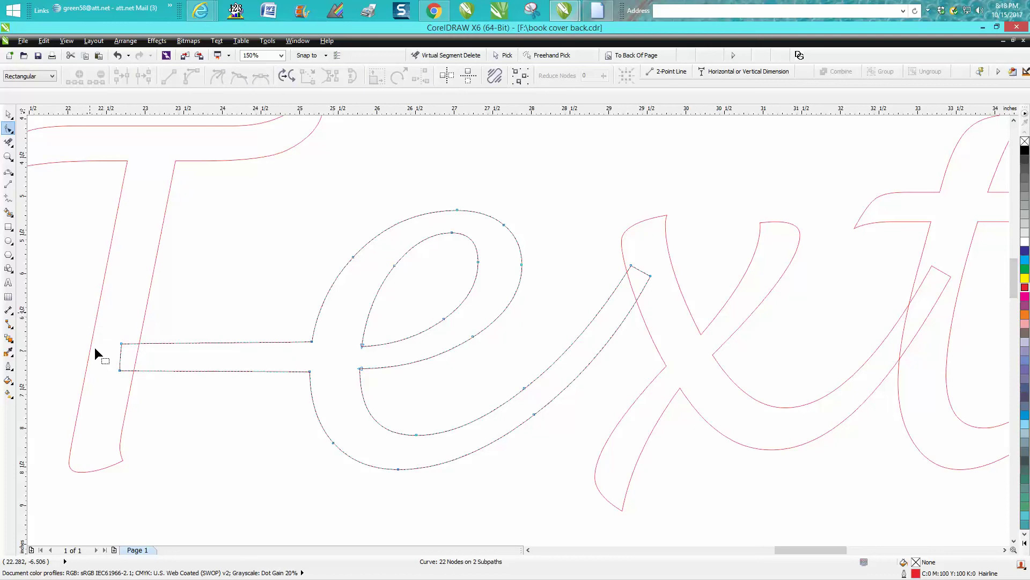
pyautogui.moveTo(88, 312); pyautogui.dragTo(330, 395)
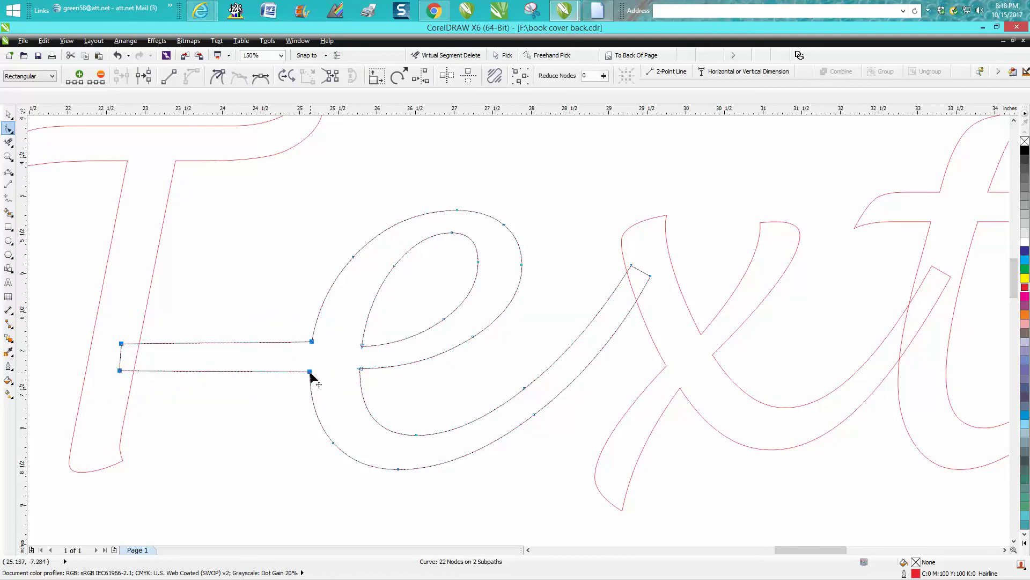
pyautogui.rightClick(311, 374)
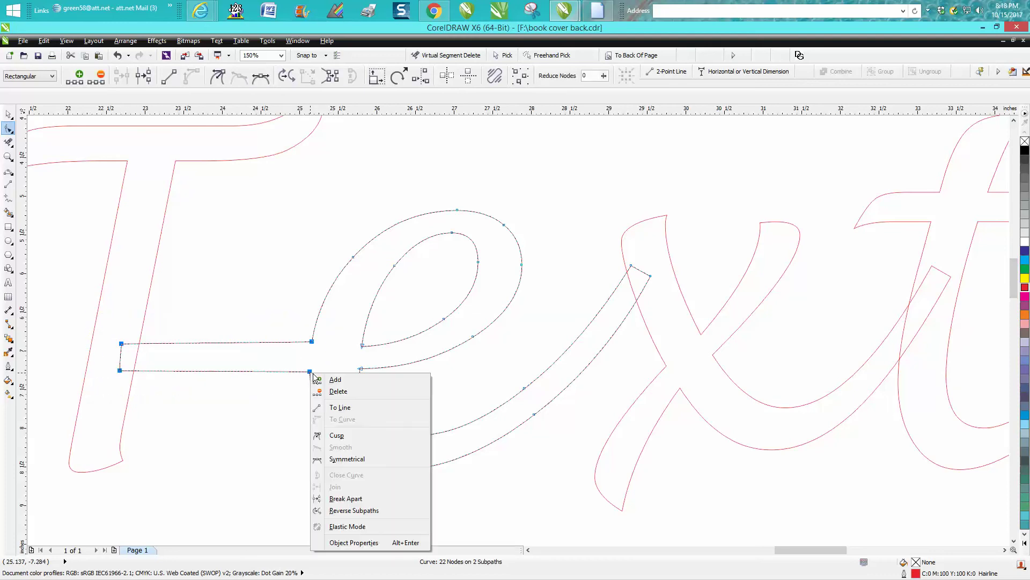
# Make the bar nodes cusps and bend the bar's top edge into a shallow curve
pyautogui.click(335, 434)
pyautogui.click(237, 344)
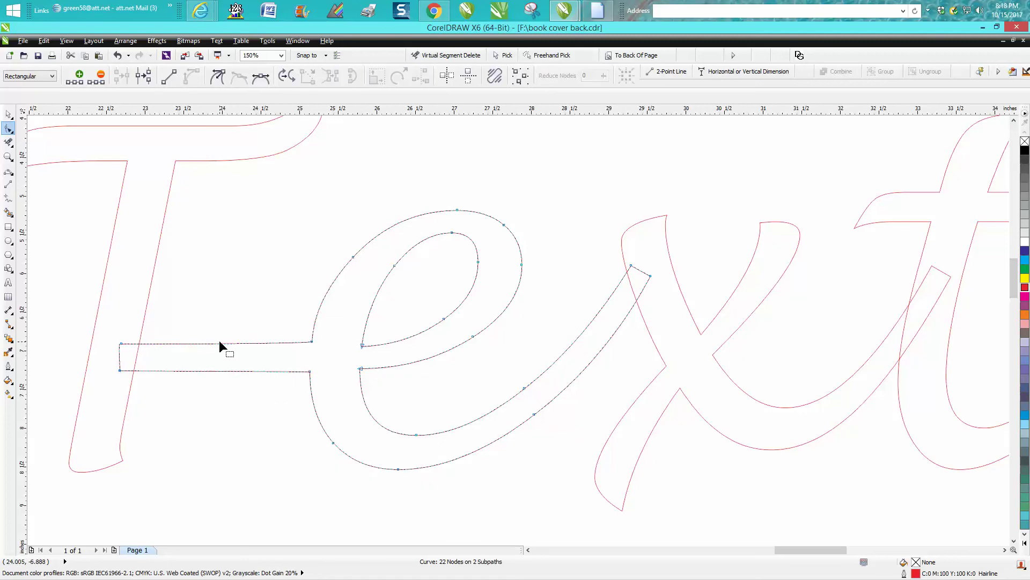
pyautogui.moveTo(221, 343); pyautogui.dragTo(224, 369)
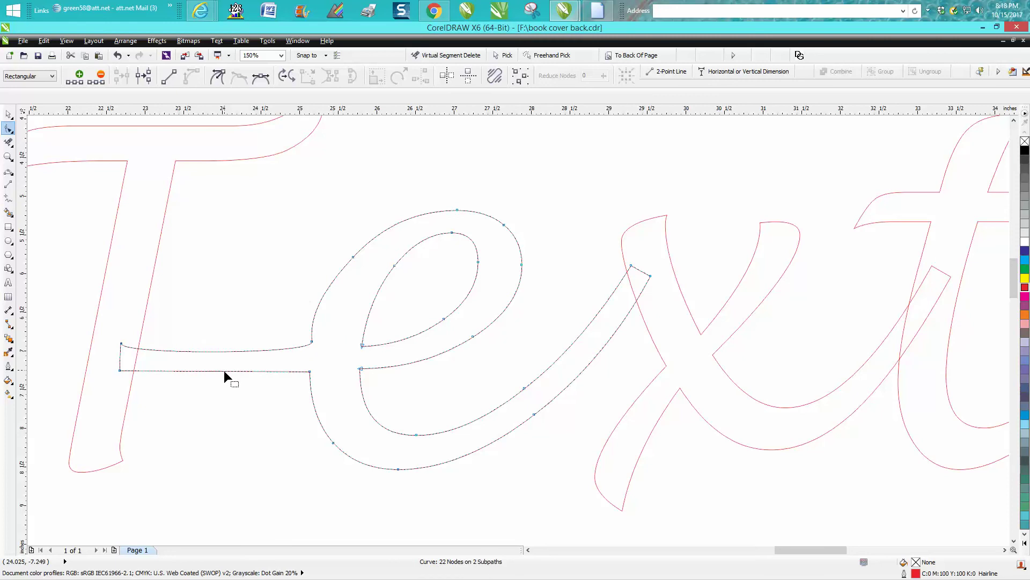
pyautogui.moveTo(223, 370); pyautogui.dragTo(224, 381)
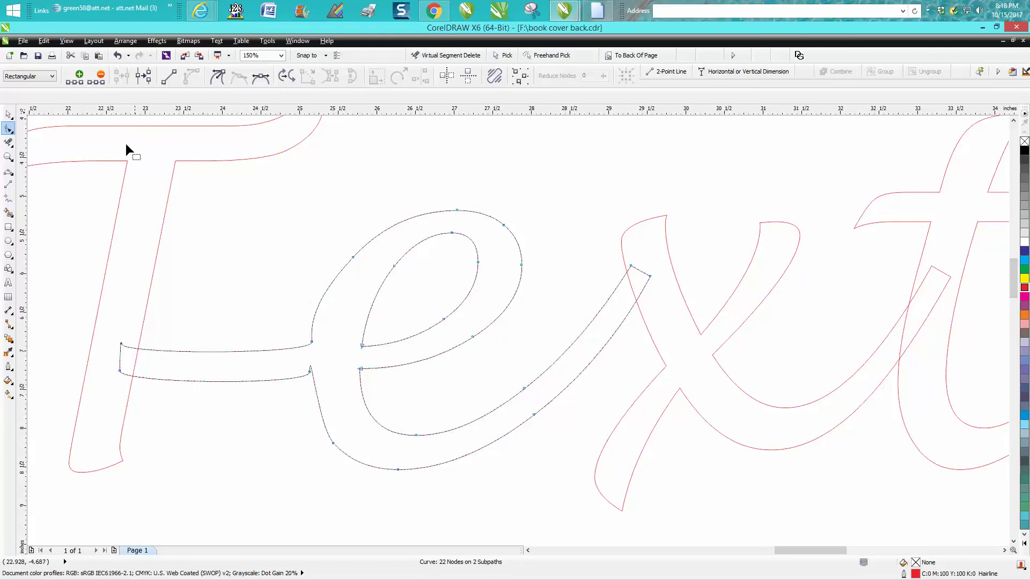
pyautogui.click(117, 55)
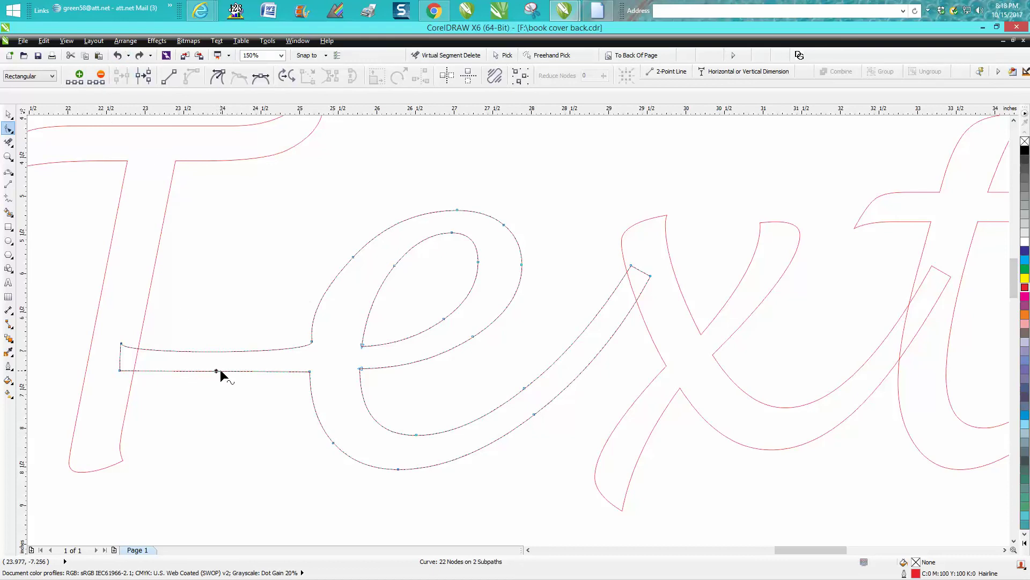
pyautogui.moveTo(218, 371); pyautogui.dragTo(218, 379)
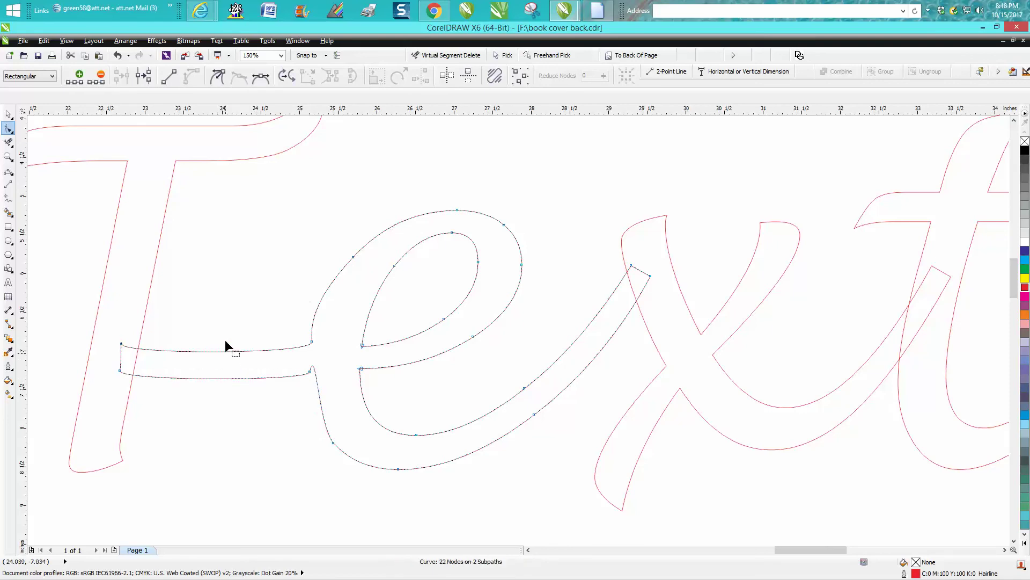
pyautogui.click(120, 60)
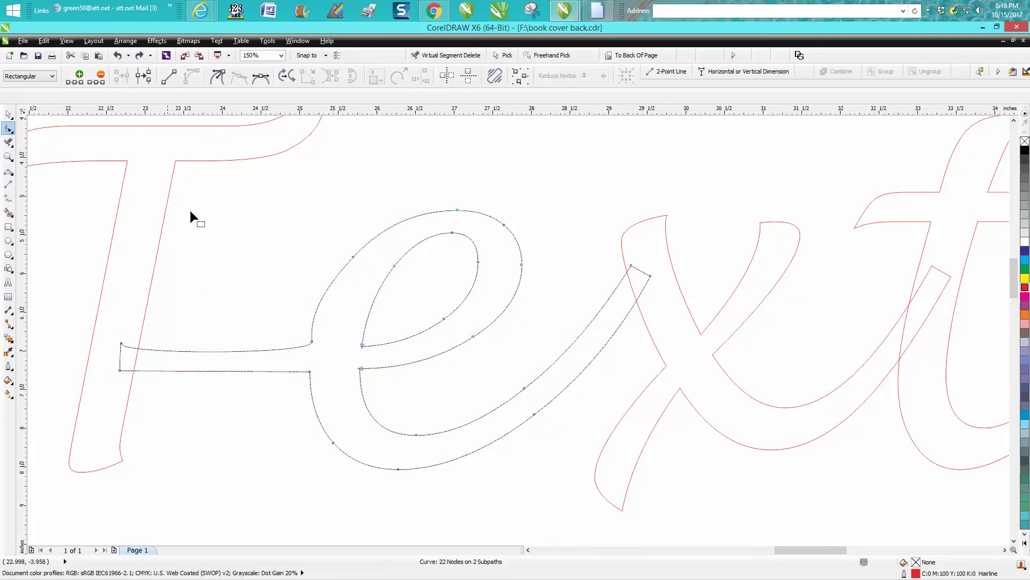
# Make the bar's end node a cusp and curve its bottom edge gently
pyautogui.rightClick(310, 371)
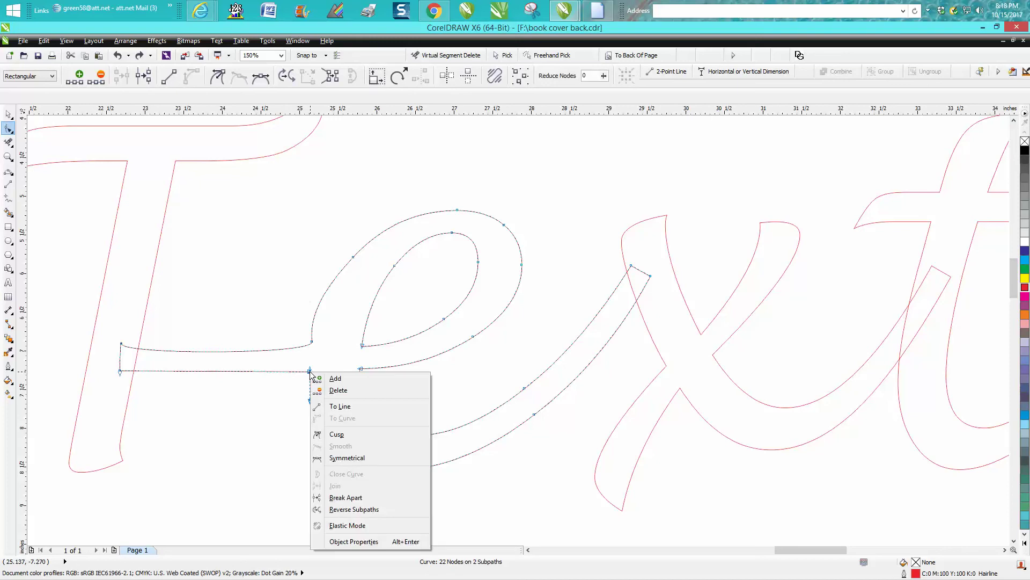
pyautogui.click(347, 434)
pyautogui.click(234, 377)
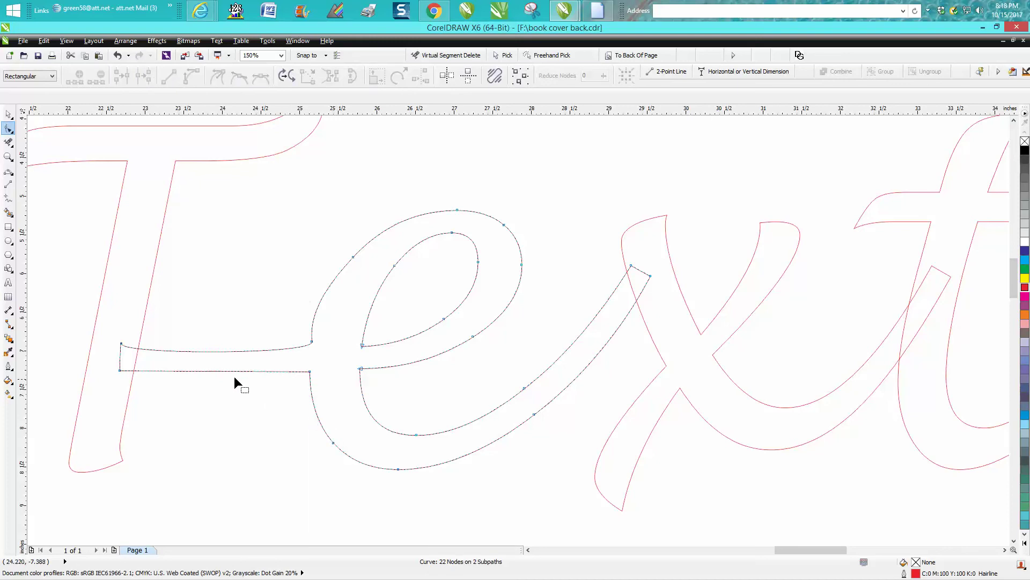
pyautogui.moveTo(228, 369); pyautogui.dragTo(221, 385)
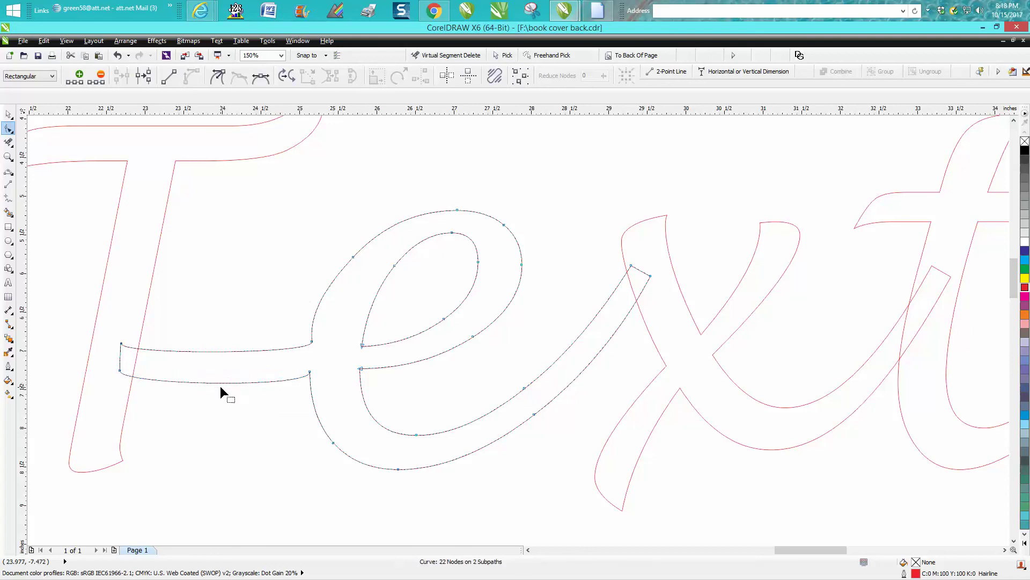
# Zoom in on the bar's end corner and reshape the curve leading into the peak node
pyautogui.click(8, 156)
pyautogui.moveTo(266, 351); pyautogui.dragTo(383, 415)
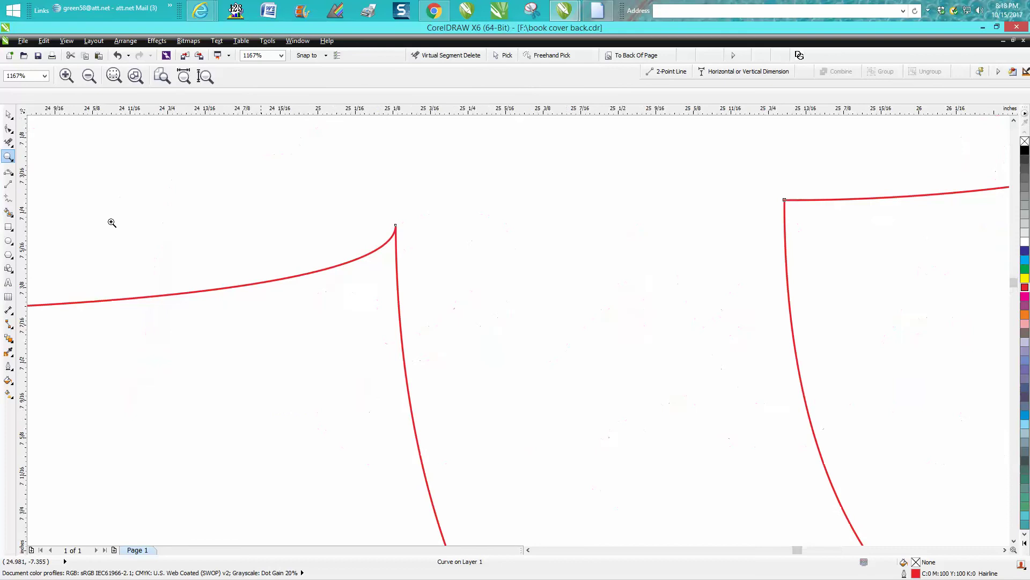
pyautogui.click(8, 129)
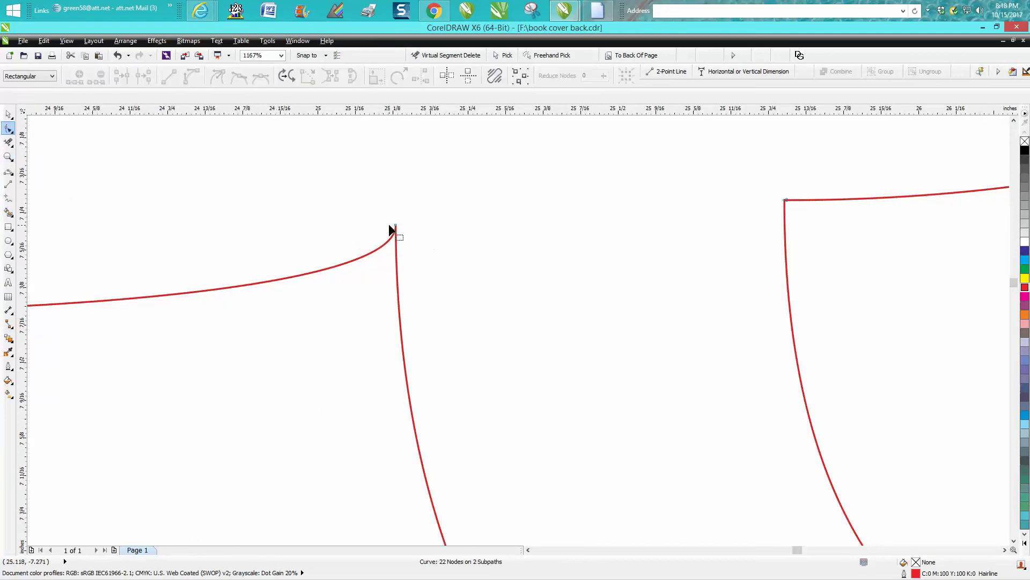
pyautogui.click(395, 230)
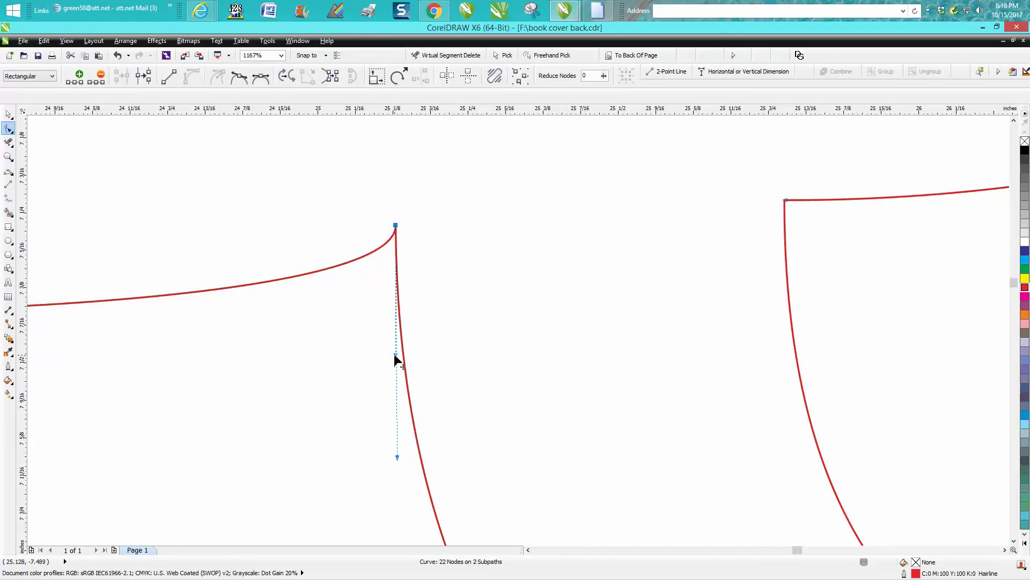
pyautogui.moveTo(396, 354); pyautogui.dragTo(340, 338)
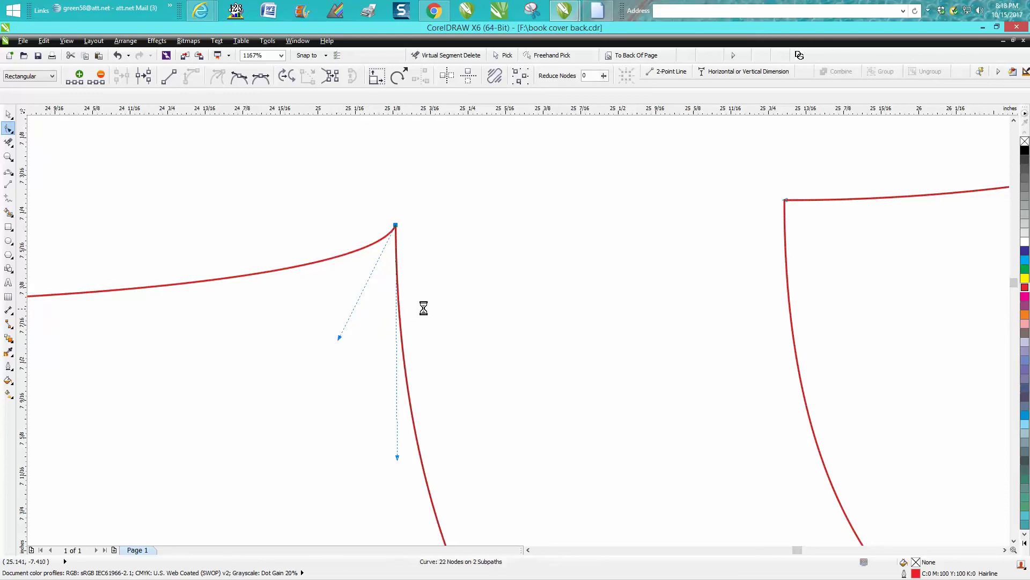
pyautogui.scroll(-5, 424, 308)
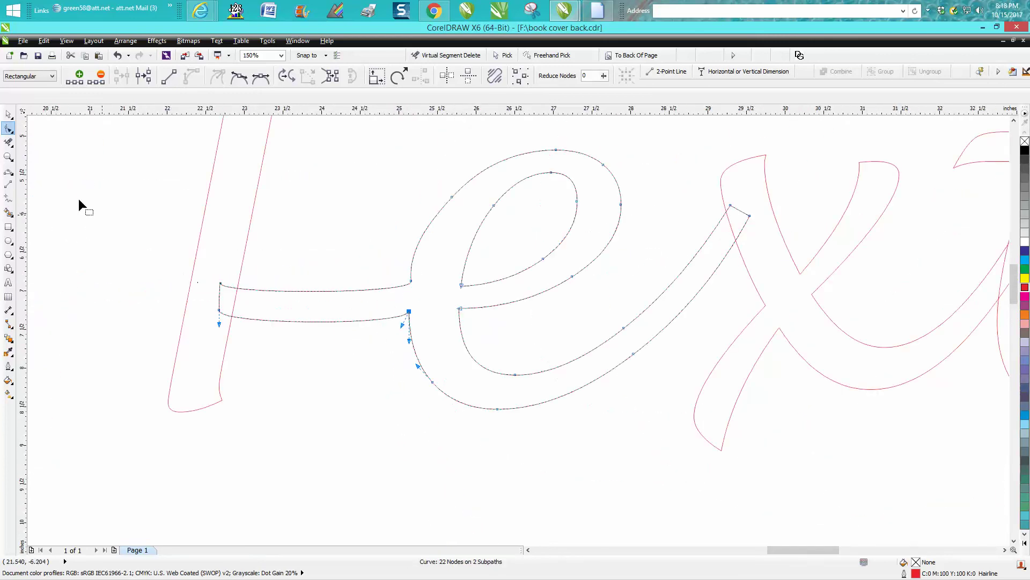
# Delete the short edge at the bar's left end with Virtual Segment Delete
pyautogui.click(9, 142)
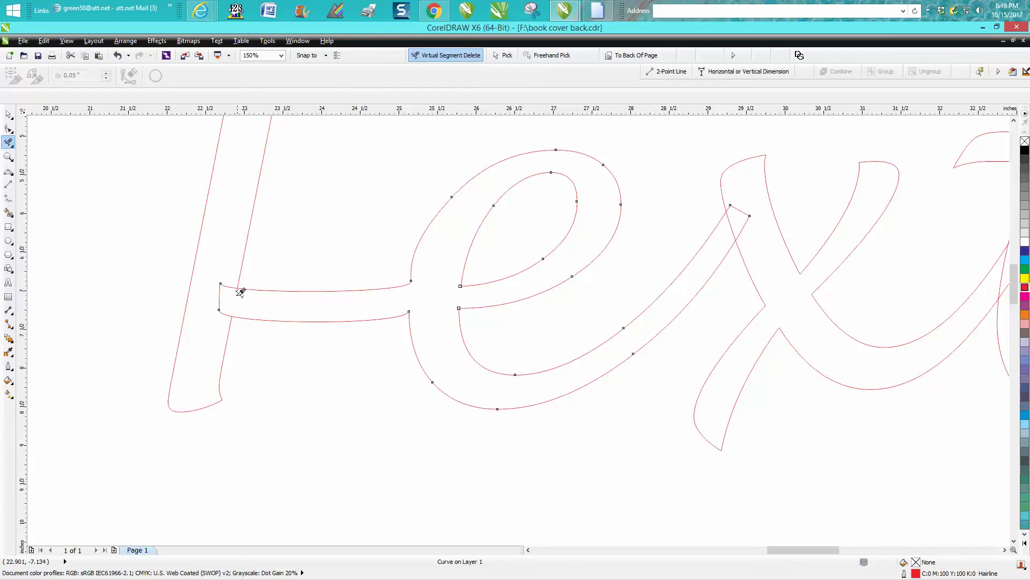
pyautogui.click(221, 293)
pyautogui.moveTo(162, 256); pyautogui.dragTo(258, 355)
pyautogui.scroll(-2, 260, 353)
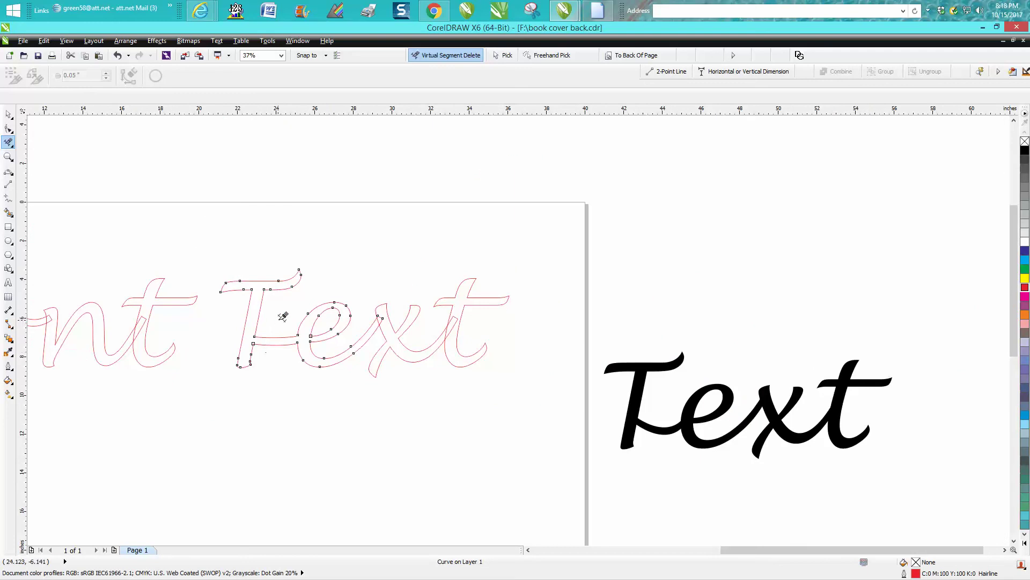
pyautogui.press('z')
pyautogui.moveTo(272, 291); pyautogui.dragTo(372, 396)
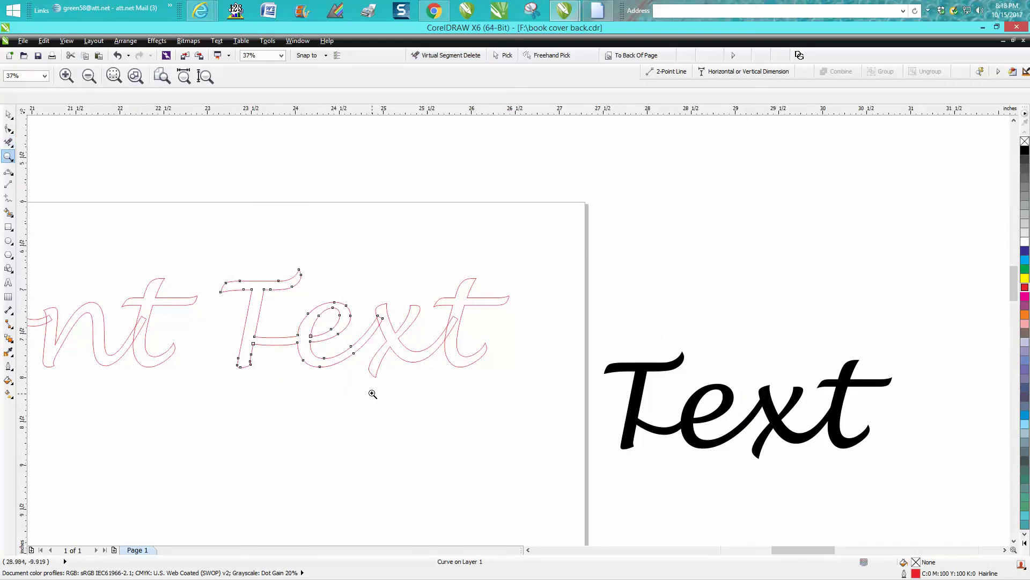
pyautogui.click(9, 128)
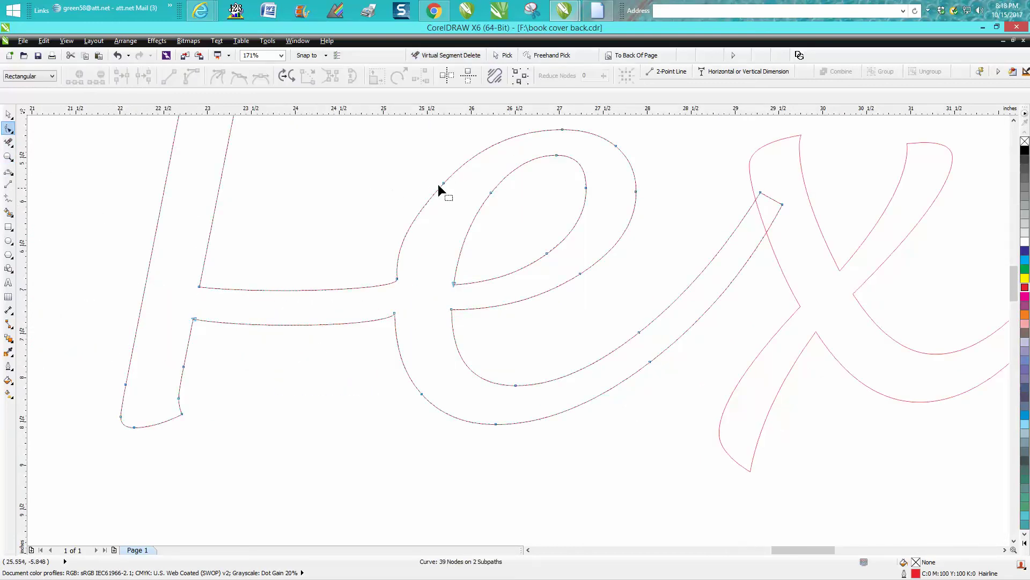
# Make the crossbar-to-e join node a cusp and drag its handle to smooth the curve
pyautogui.click(397, 280)
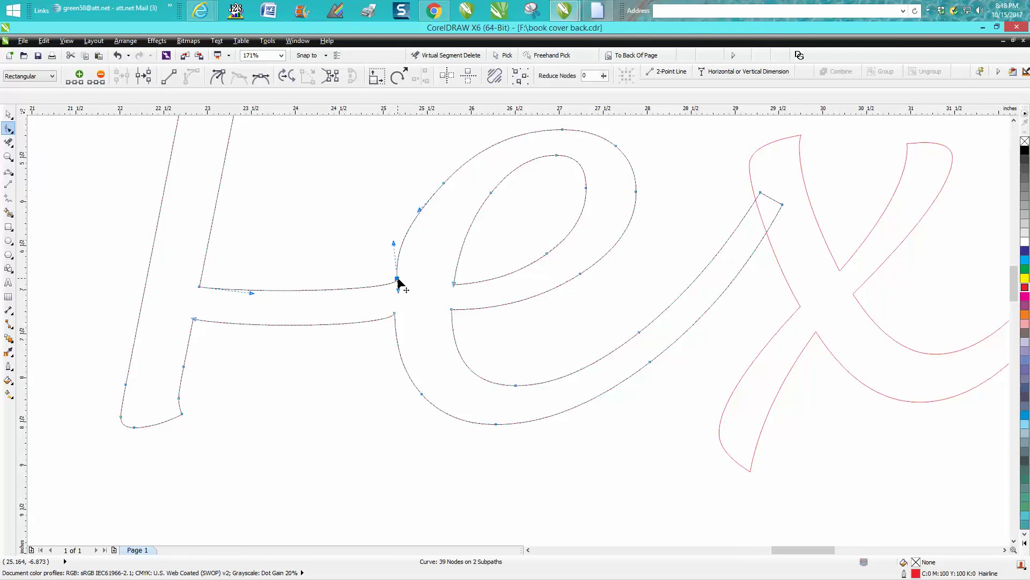
pyautogui.rightClick(398, 280)
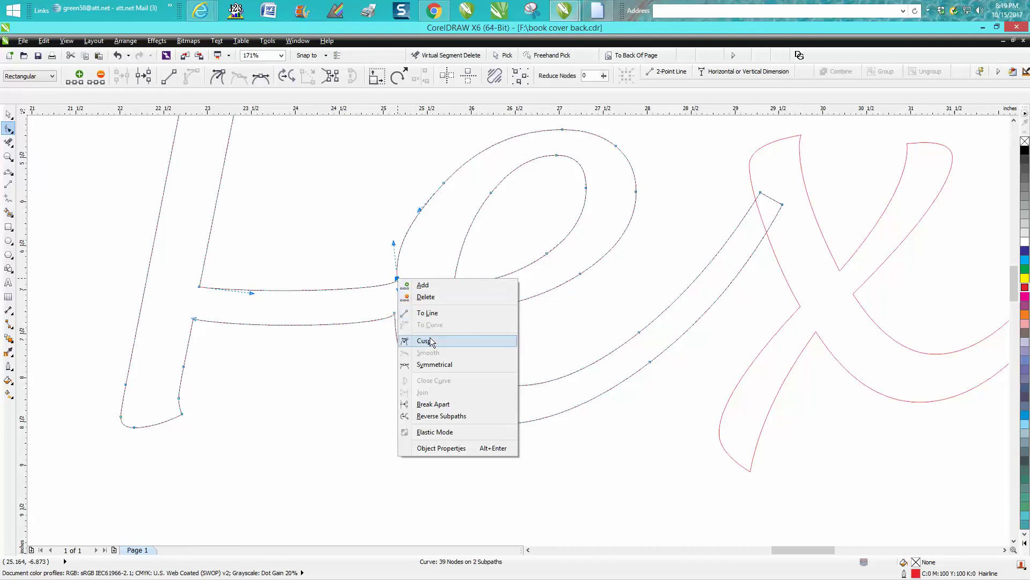
pyautogui.click(432, 339)
pyautogui.click(375, 306)
pyautogui.click(397, 279)
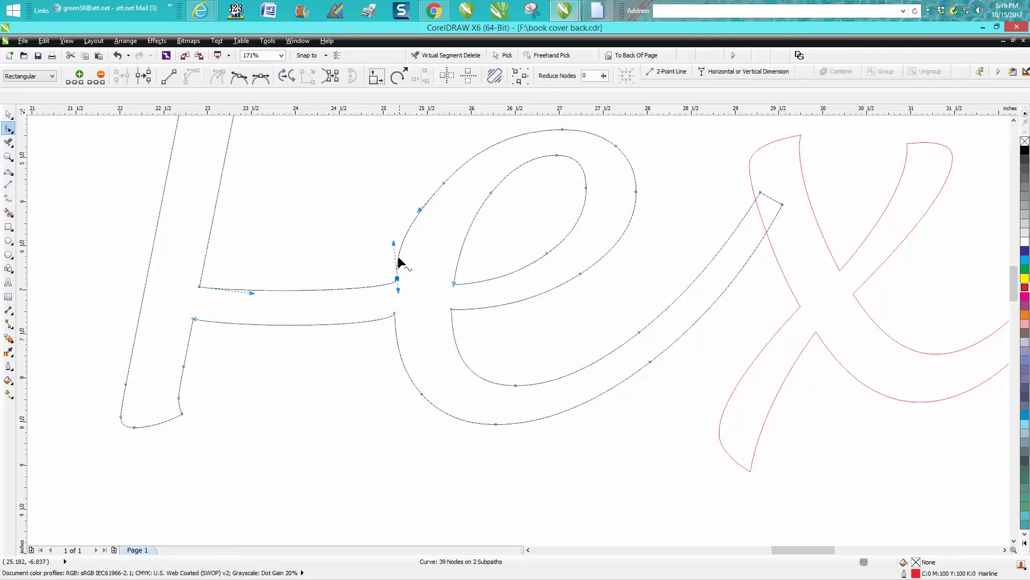
pyautogui.moveTo(396, 248)
pyautogui.mouseDown()
pyautogui.moveTo(402, 212)
pyautogui.moveTo(400, 236)
pyautogui.mouseUp()
pyautogui.click(360, 349)
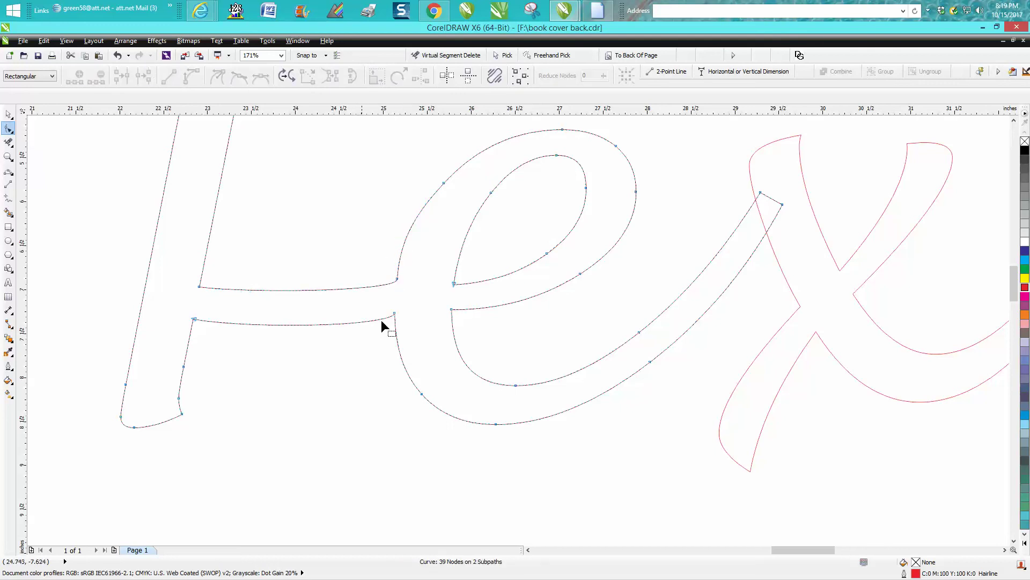
pyautogui.click(398, 279)
pyautogui.moveTo(400, 238); pyautogui.dragTo(404, 236)
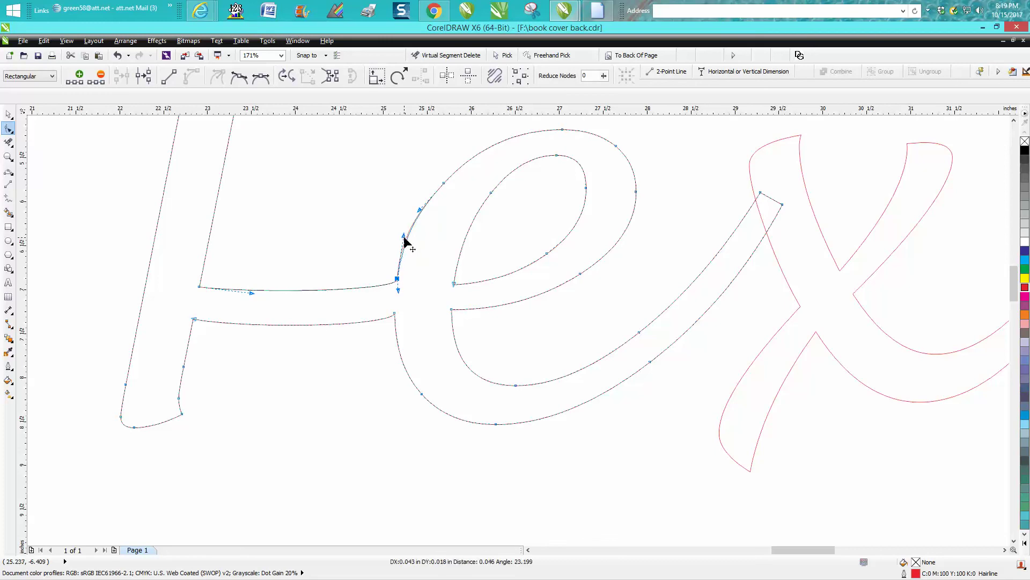
pyautogui.scroll(-2, 350, 376)
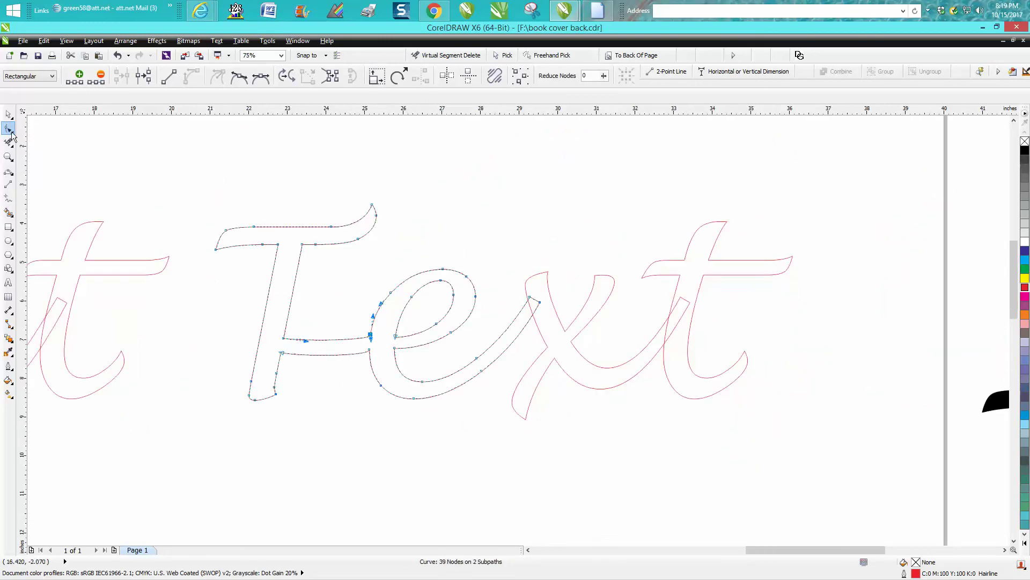
# Try a black Smart Fill on the Te region, then undo it
pyautogui.click(8, 114)
pyautogui.click(9, 212)
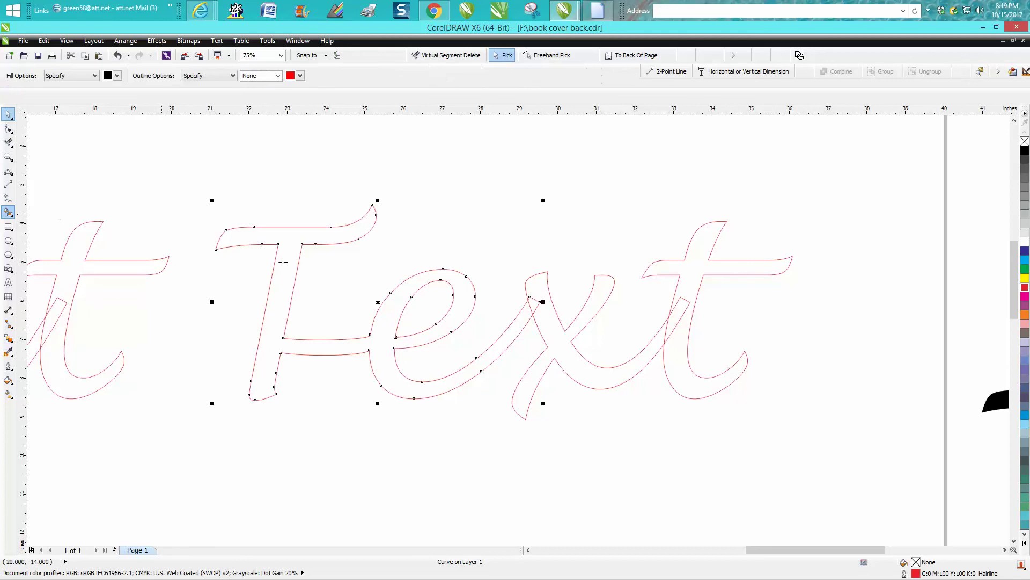
pyautogui.click(282, 263)
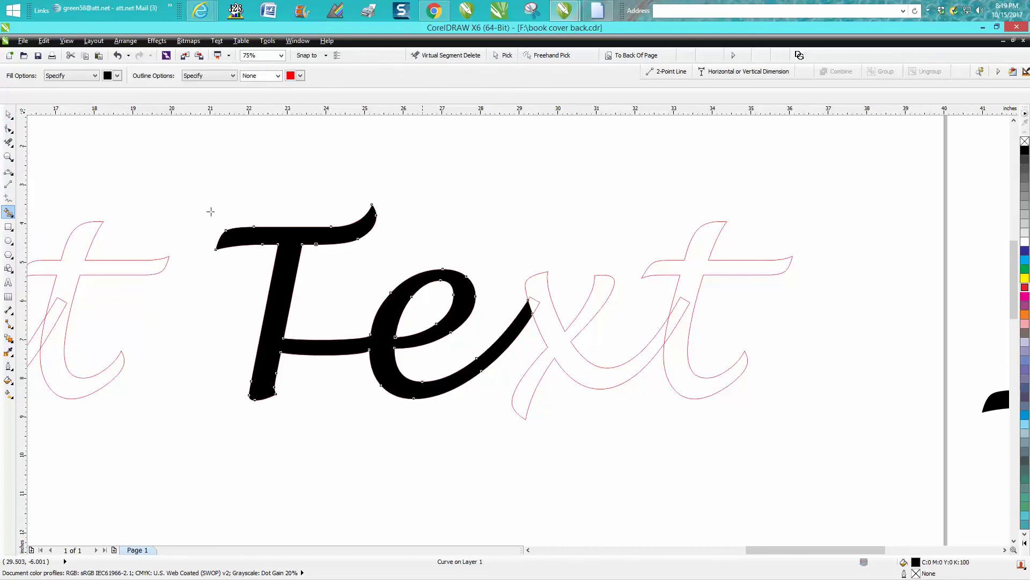
pyautogui.click(117, 55)
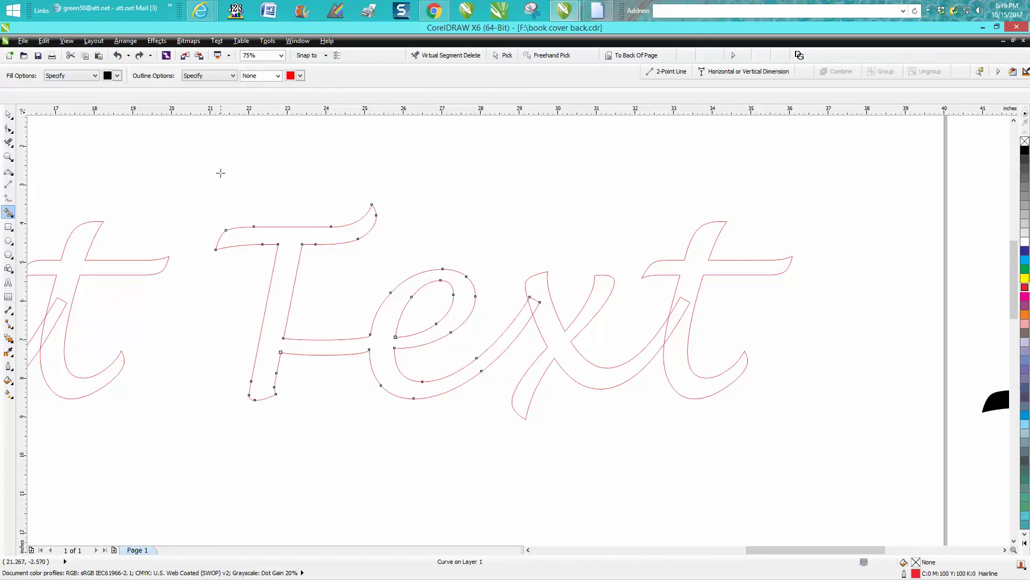
# Combine all Text curves with Ctrl+L, Smart Fill them black, and move the fill below the outline
pyautogui.click(8, 115)
pyautogui.moveTo(192, 178); pyautogui.dragTo(818, 459)
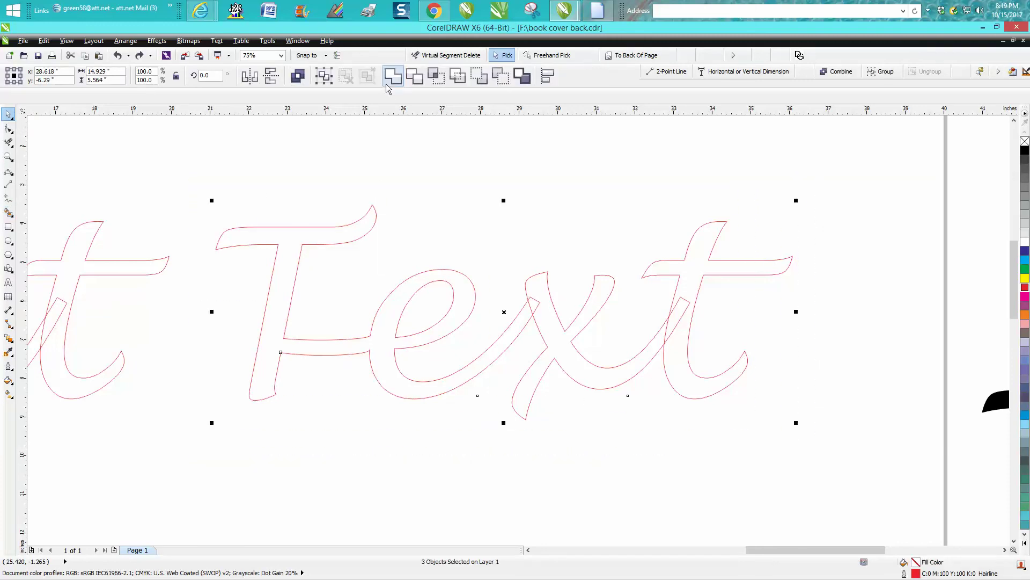
pyautogui.hotkey('ctrl', 'l')
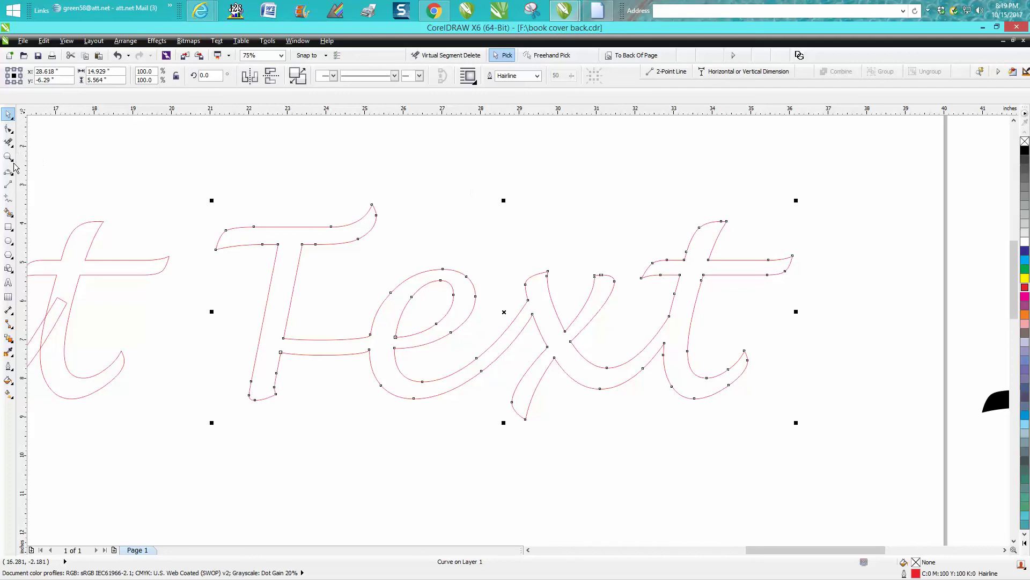
pyautogui.click(8, 213)
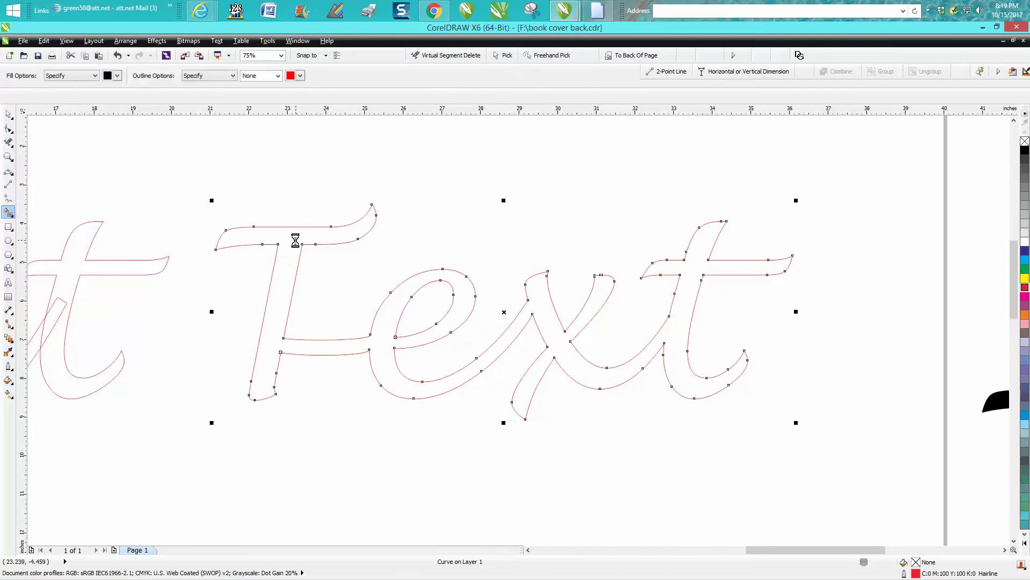
pyautogui.click(295, 237)
pyautogui.click(9, 115)
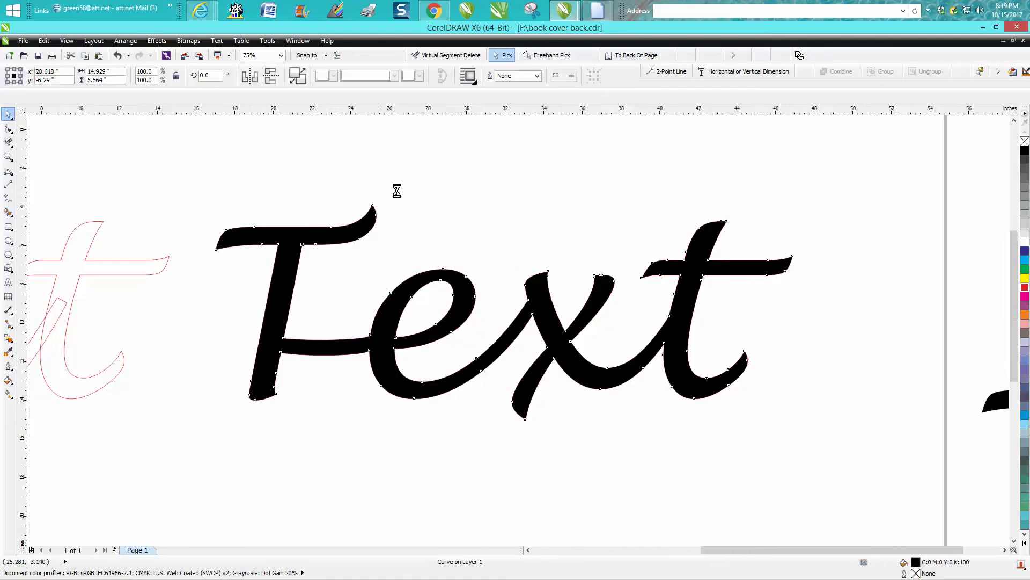
pyautogui.scroll(-5, 456, 236)
pyautogui.moveTo(456, 225); pyautogui.dragTo(463, 299)
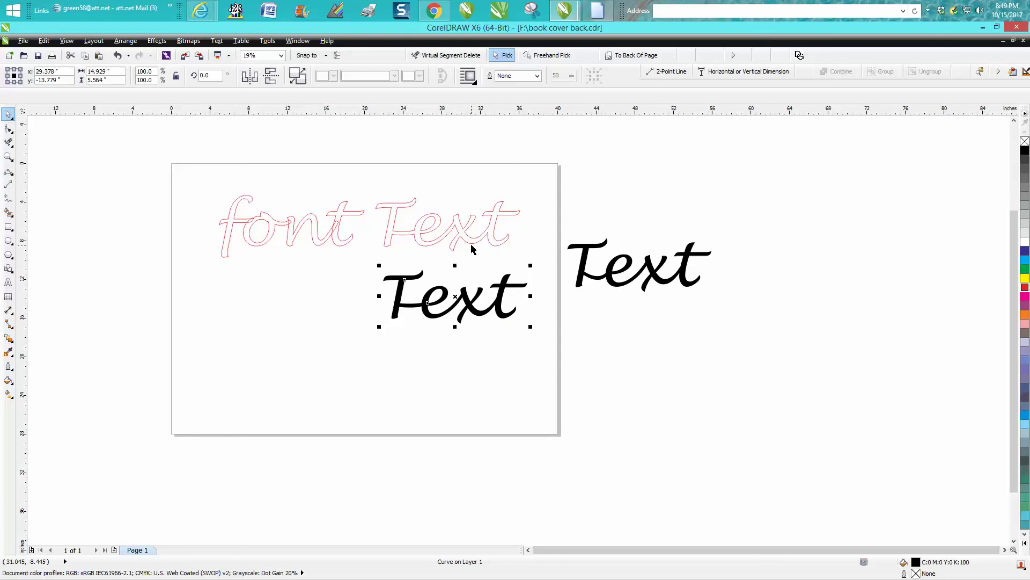
pyautogui.click(472, 245)
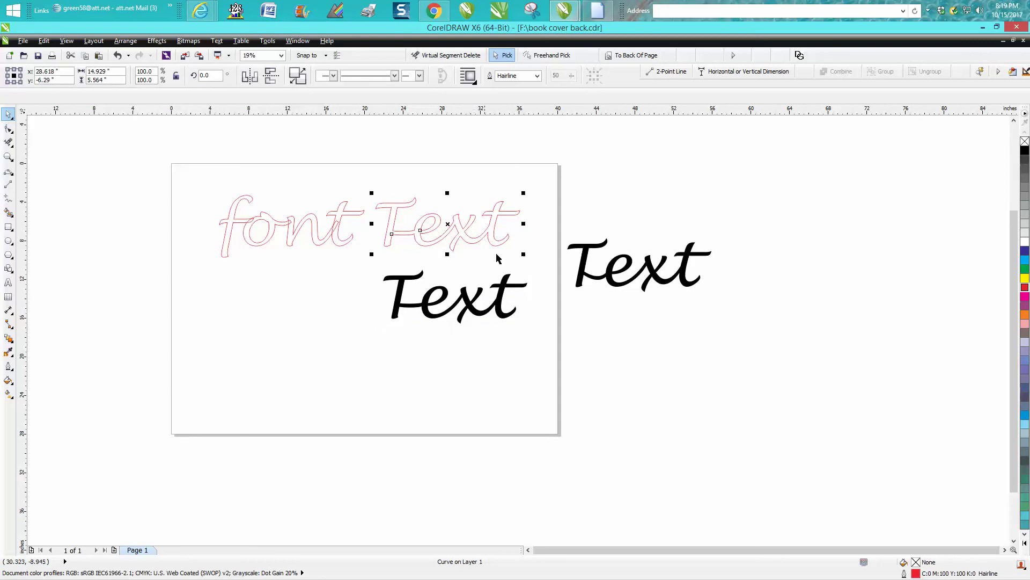
pyautogui.click(8, 226)
pyautogui.moveTo(359, 183); pyautogui.dragTo(532, 271)
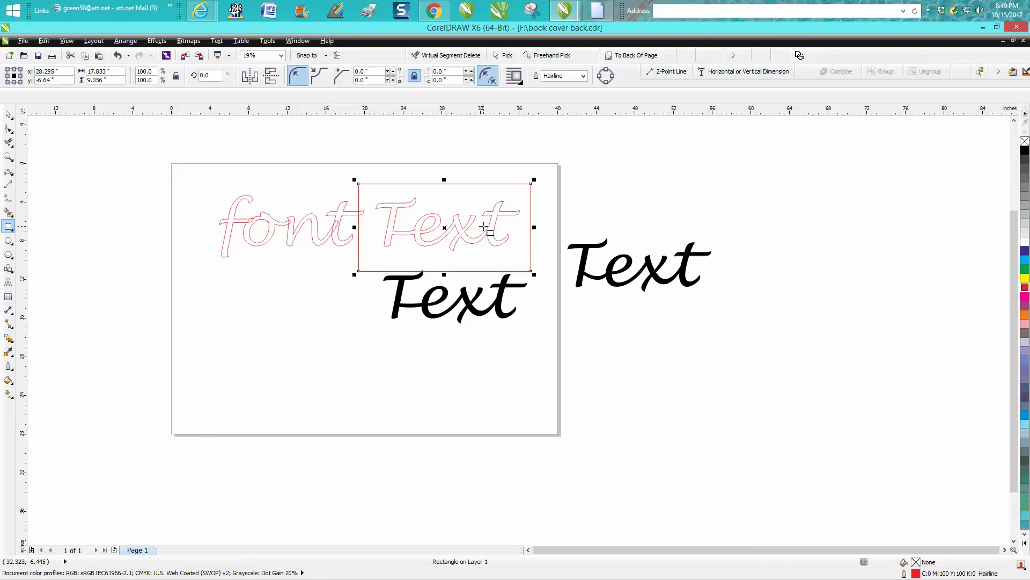
pyautogui.click(117, 56)
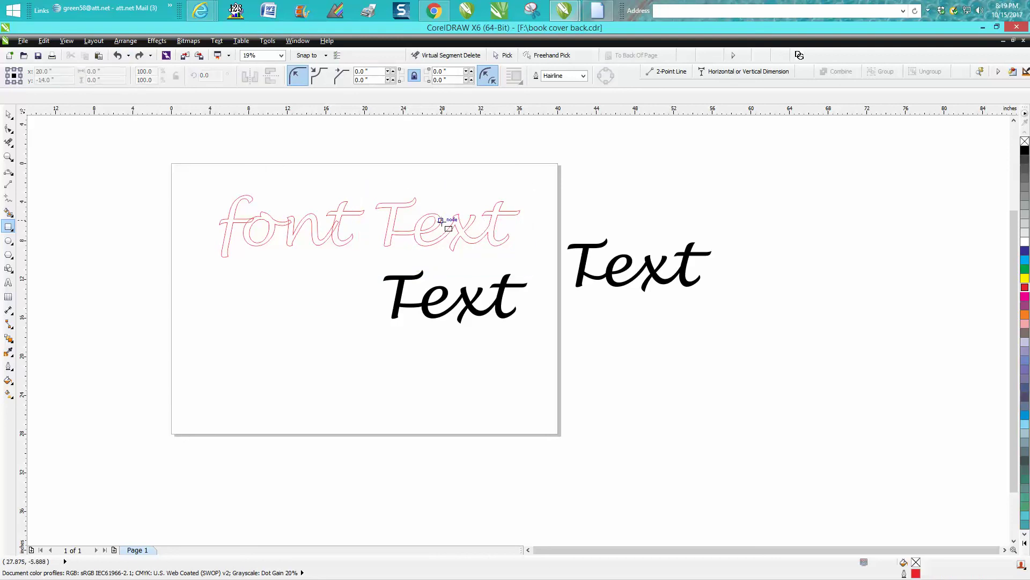
pyautogui.click(9, 114)
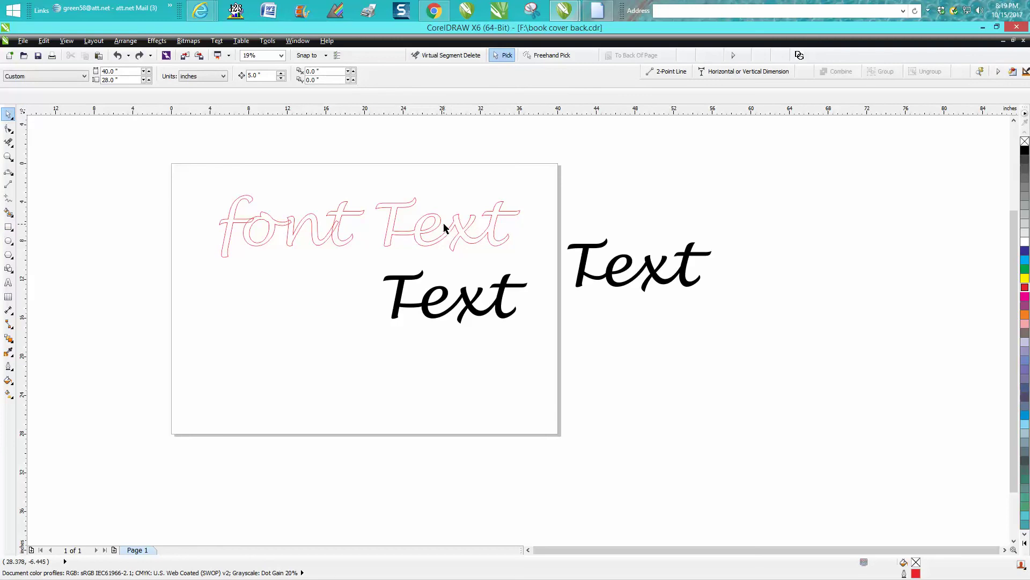
pyautogui.click(440, 228)
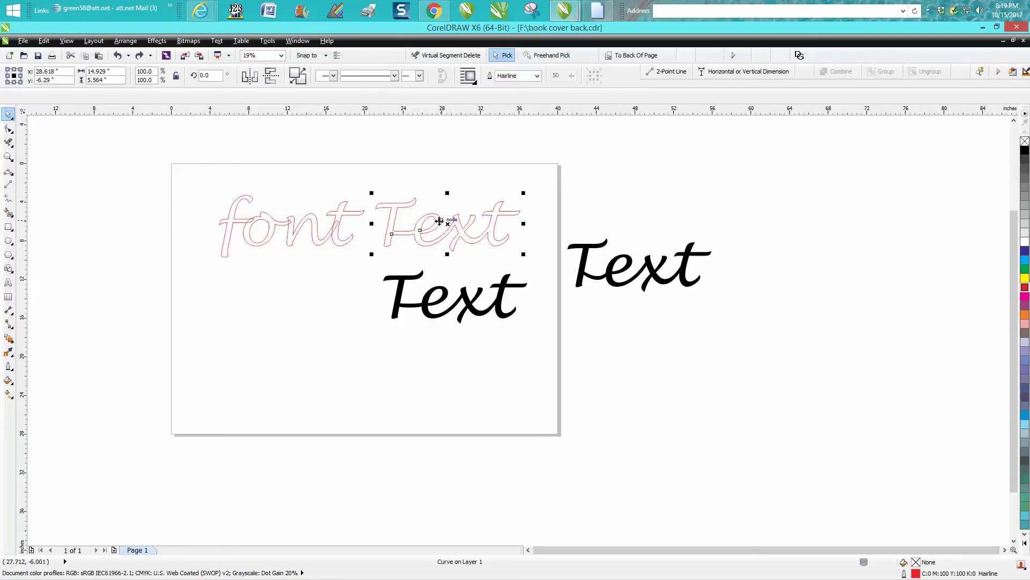
# Delete the pink outline Text and the pink font outline
pyautogui.press('Delete')
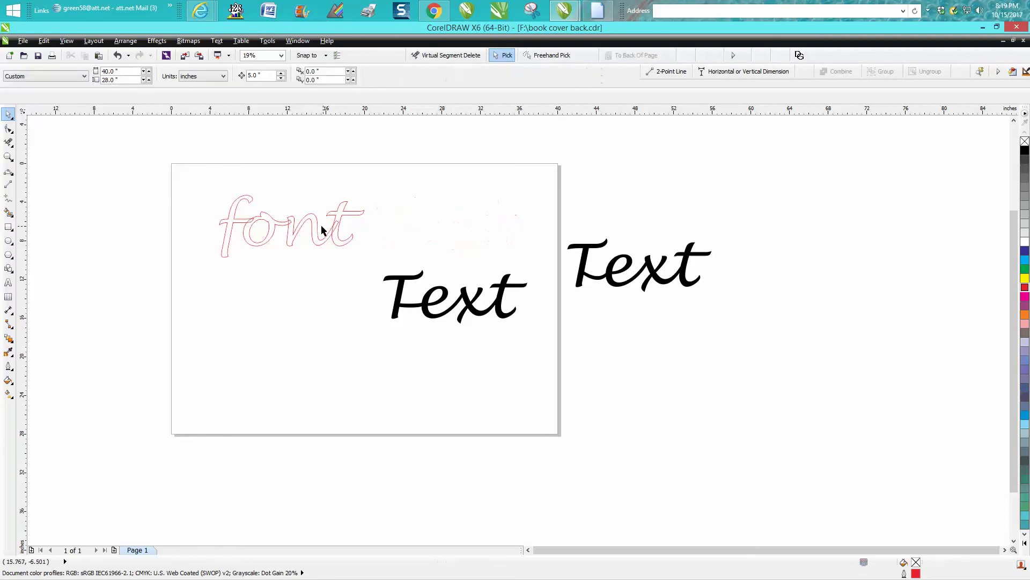
pyautogui.moveTo(199, 185); pyautogui.dragTo(357, 295)
pyautogui.press('Delete')
# Draw a rectangle around the black Text, centre it on the page, and select both together
pyautogui.click(447, 293)
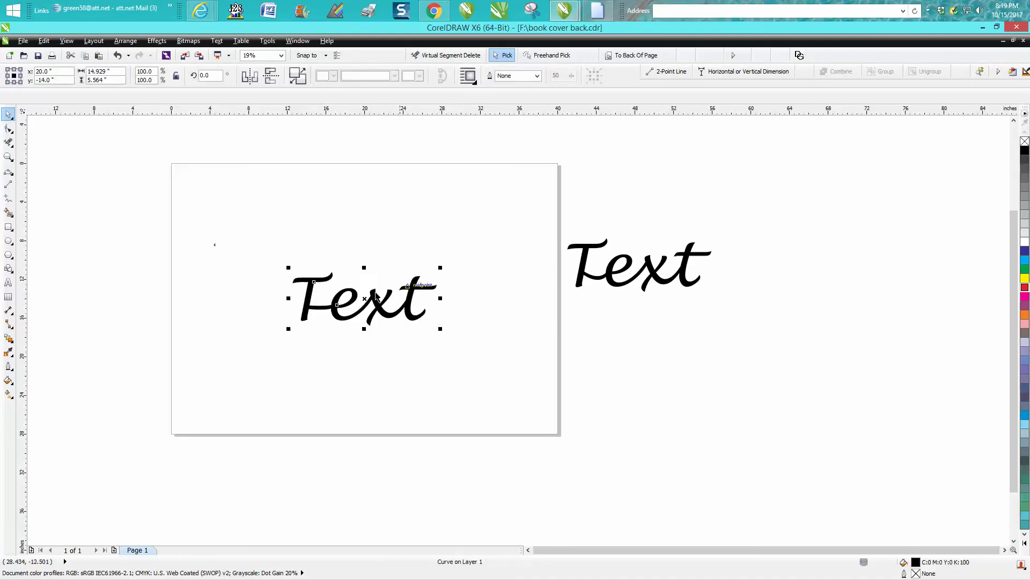
pyautogui.click(8, 226)
pyautogui.moveTo(256, 262); pyautogui.dragTo(278, 283)
pyautogui.moveTo(380, 337); pyautogui.dragTo(465, 332)
pyautogui.press('p')
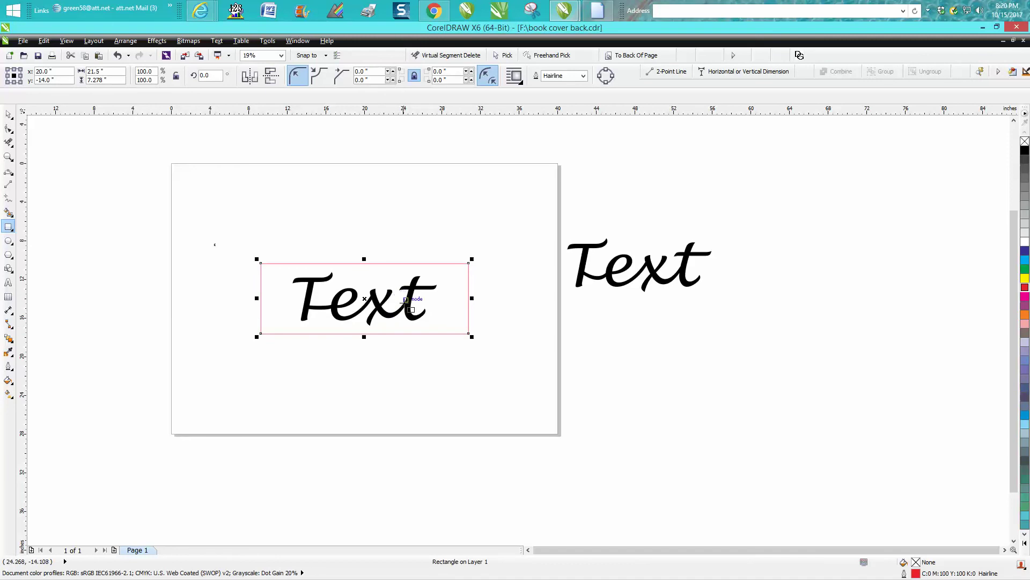
pyautogui.click(8, 115)
pyautogui.moveTo(277, 231); pyautogui.dragTo(524, 386)
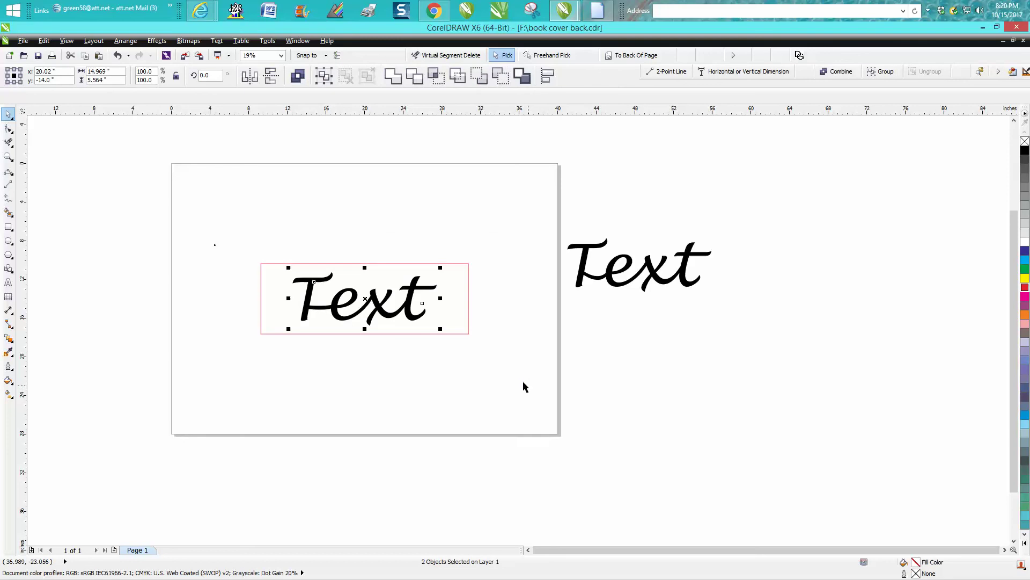
# Move the spare black Text from beside the page onto the page, just above the rectangle
pyautogui.click(8, 157)
pyautogui.moveTo(340, 223); pyautogui.dragTo(572, 383)
pyautogui.rightClick(486, 350)
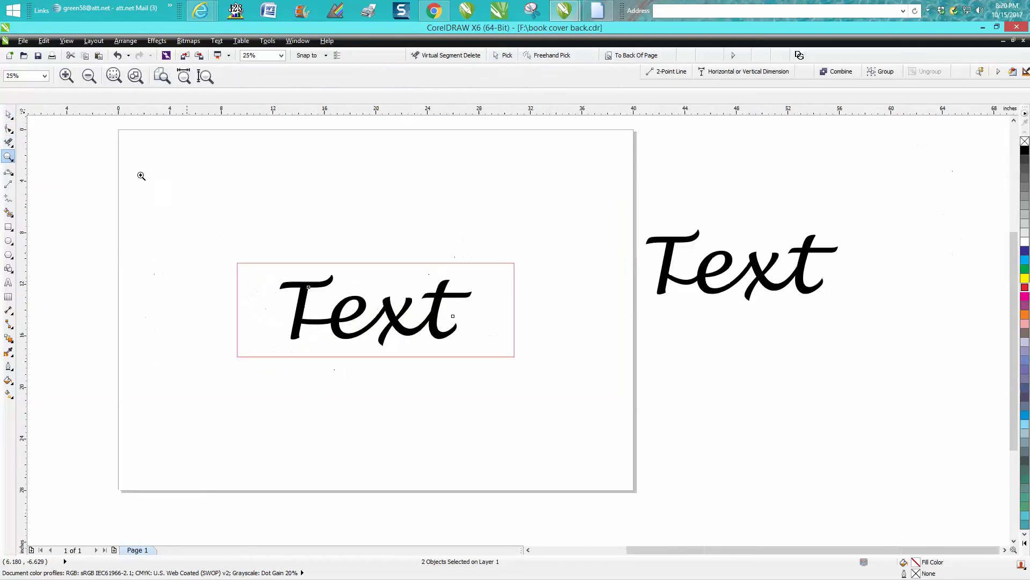
pyautogui.click(8, 114)
pyautogui.click(765, 279)
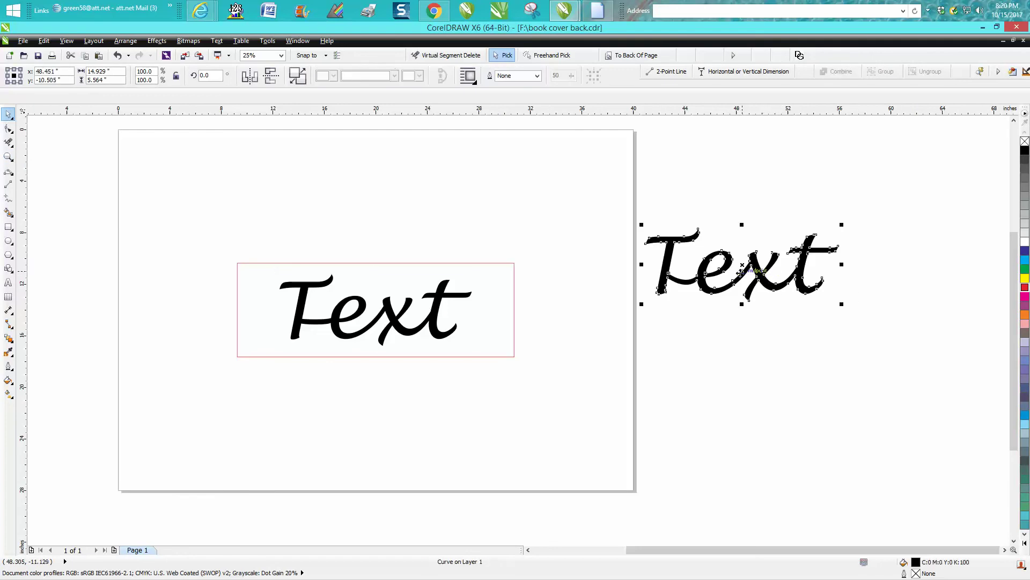
pyautogui.moveTo(741, 266); pyautogui.dragTo(547, 314)
pyautogui.click(476, 403)
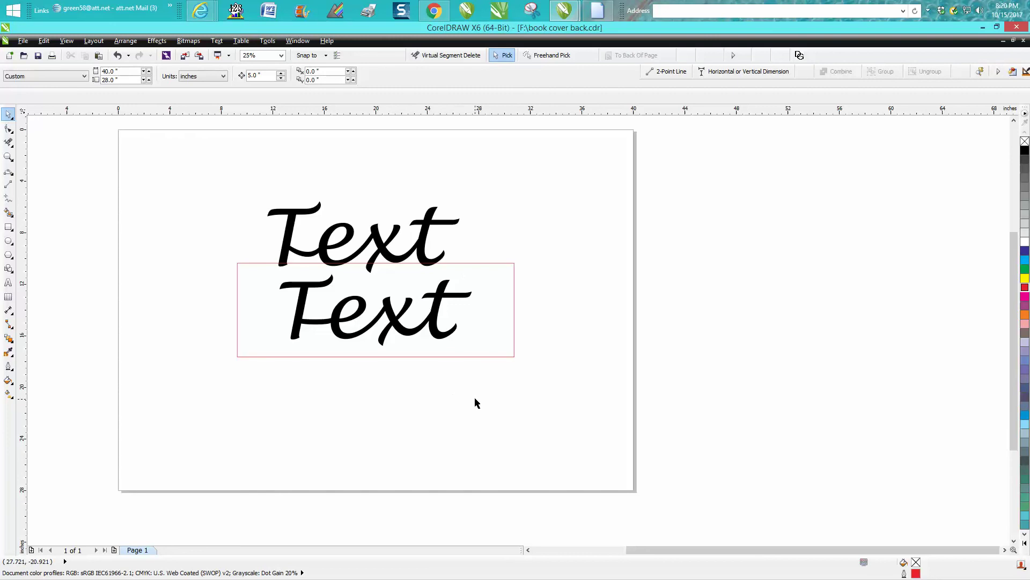